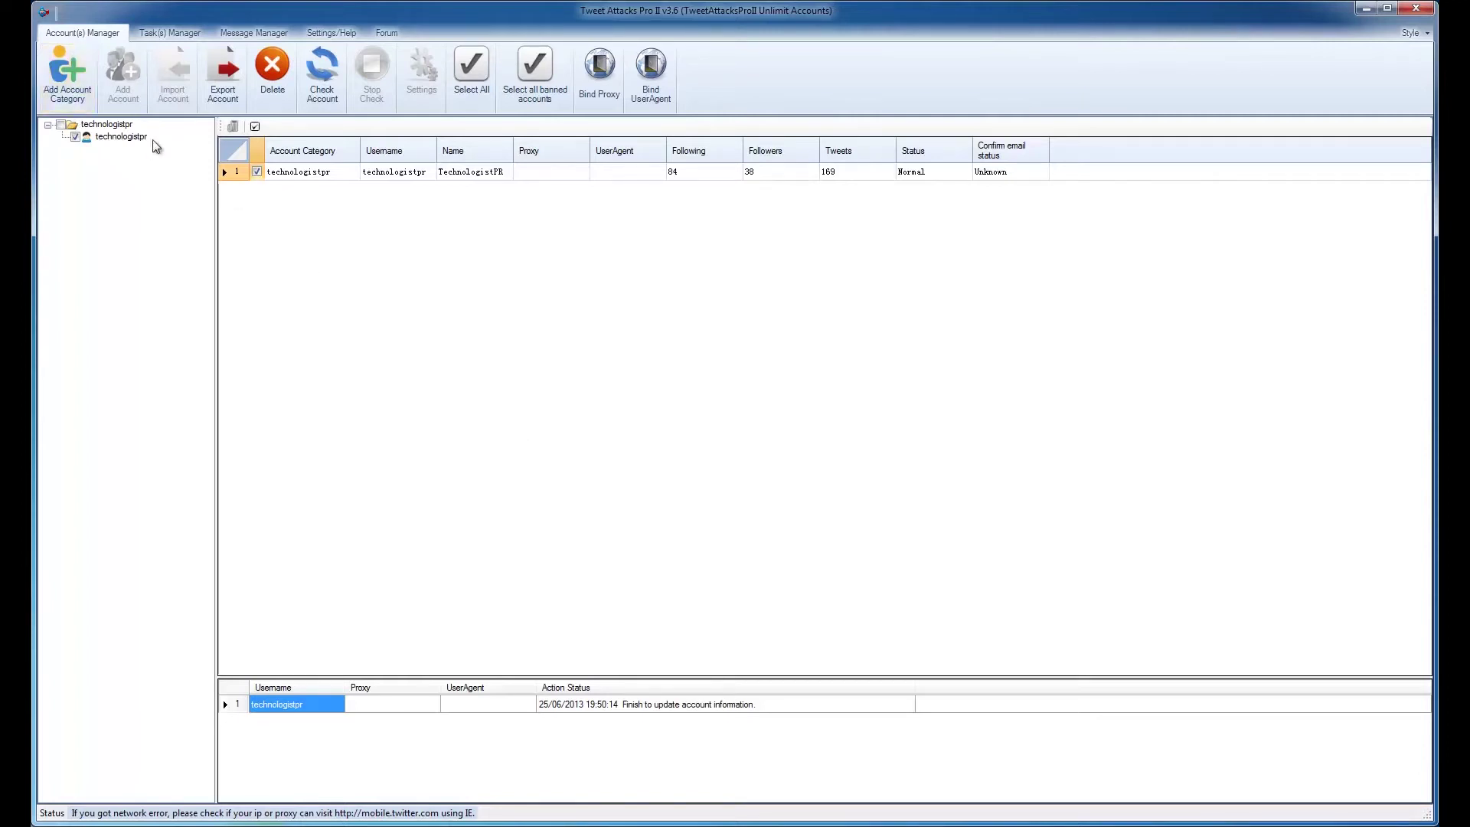
- Select the technologistpr category, opening and cancelling the new-category and add-account forms
click(51, 60)
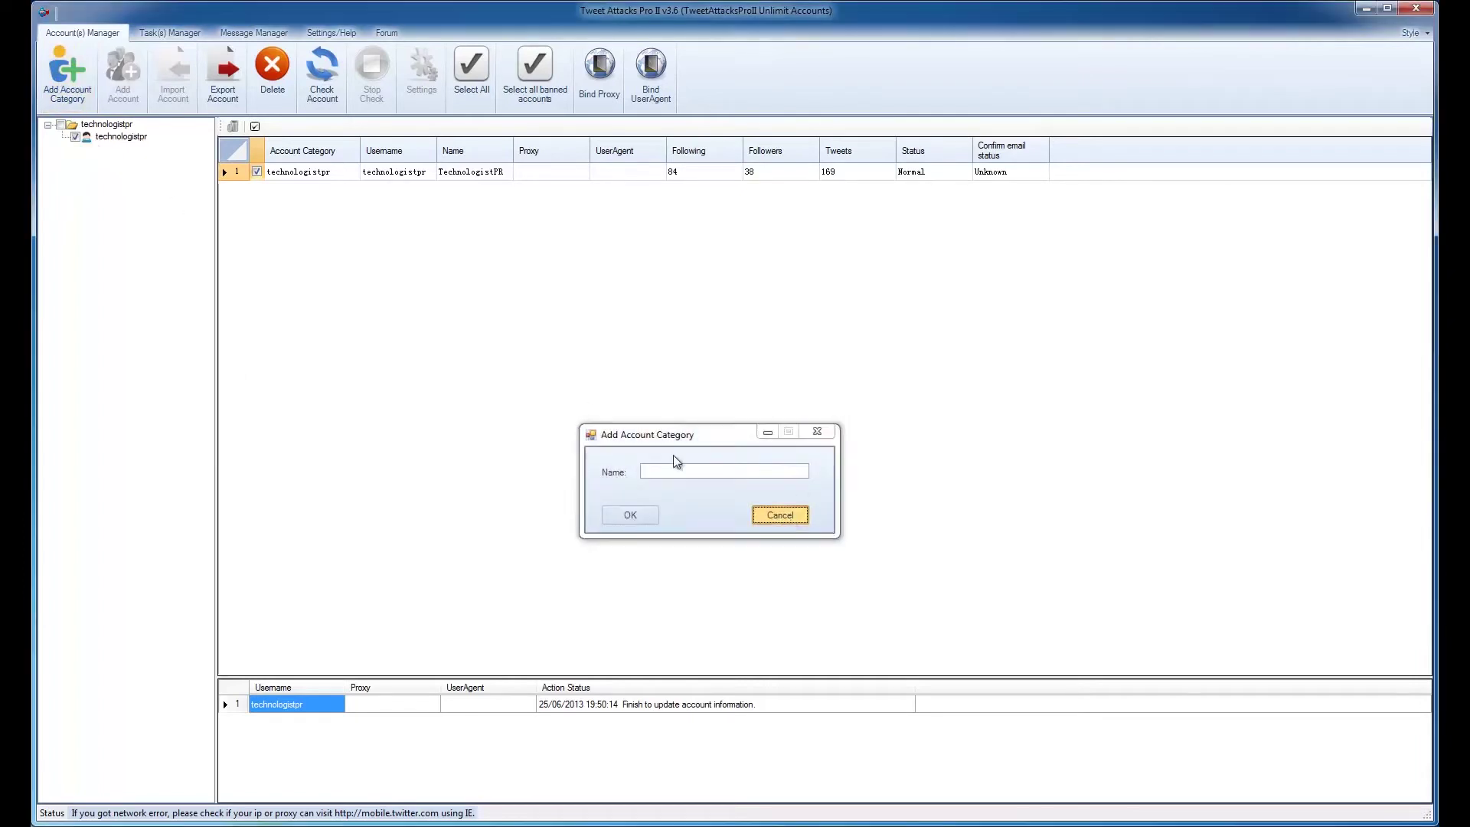
key(Escape)
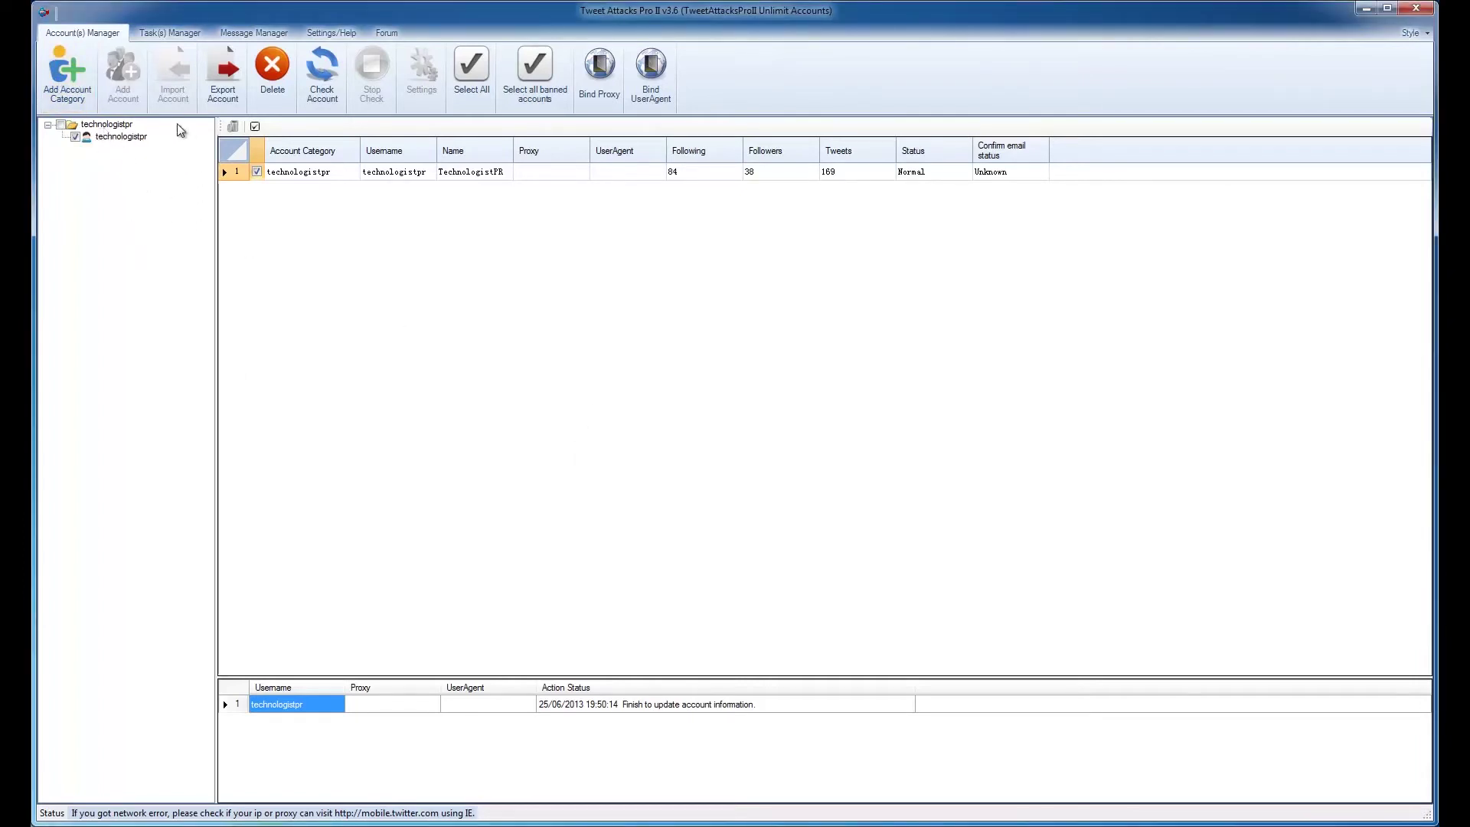
click(107, 124)
click(122, 70)
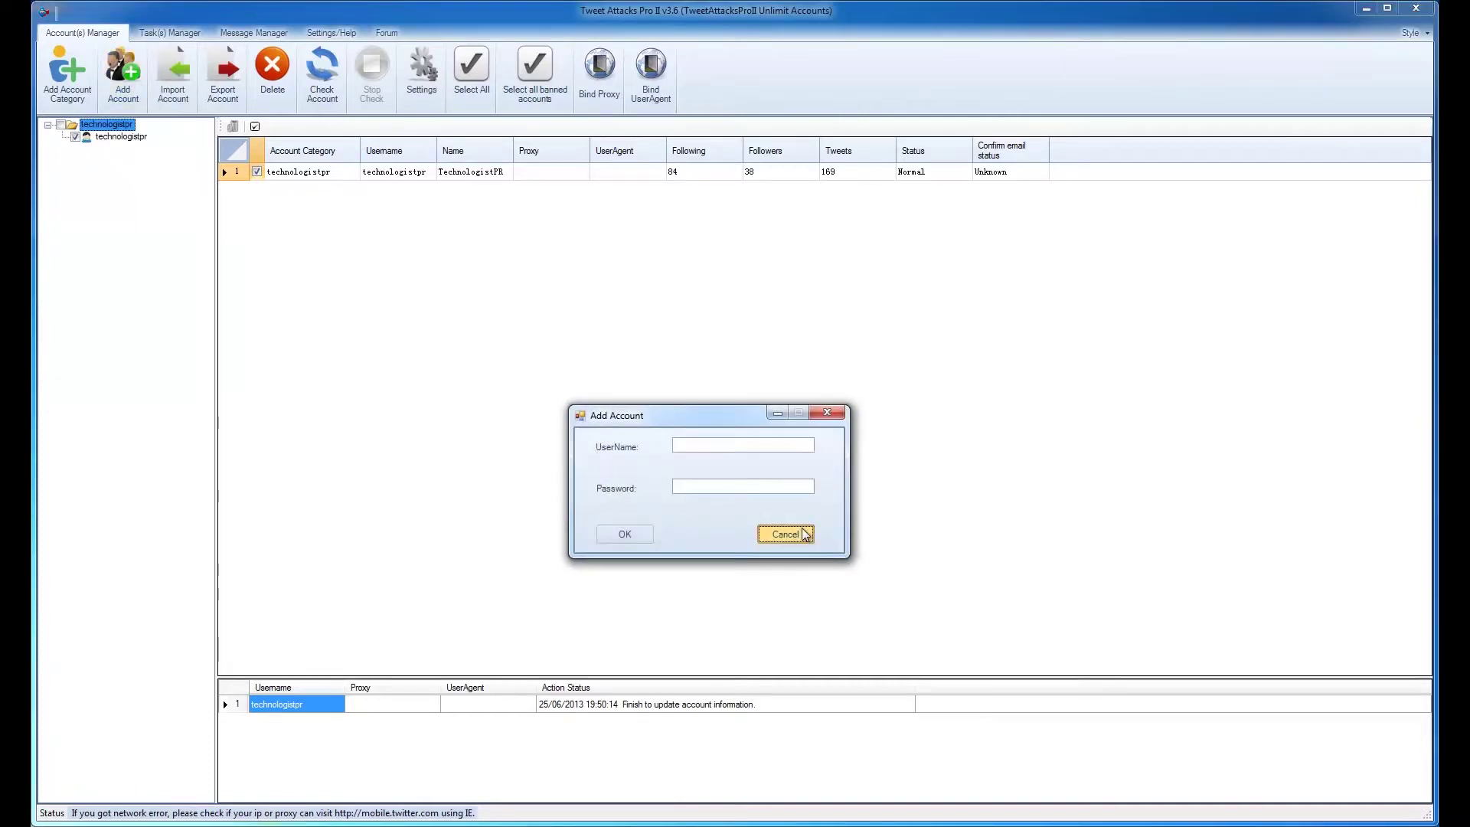
click(800, 536)
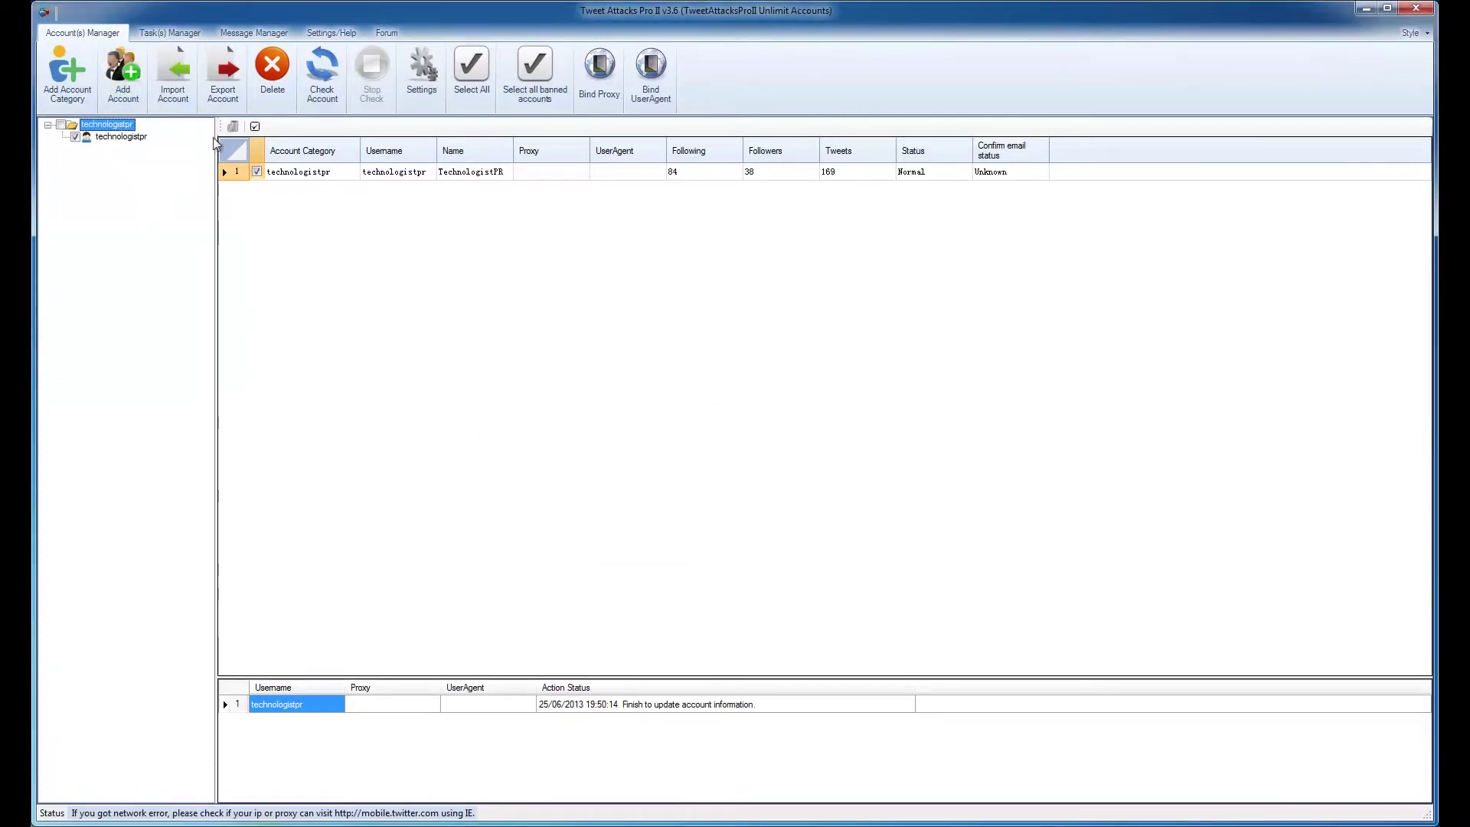
- Open the account import and export dialogs without using them, then check account status
click(169, 89)
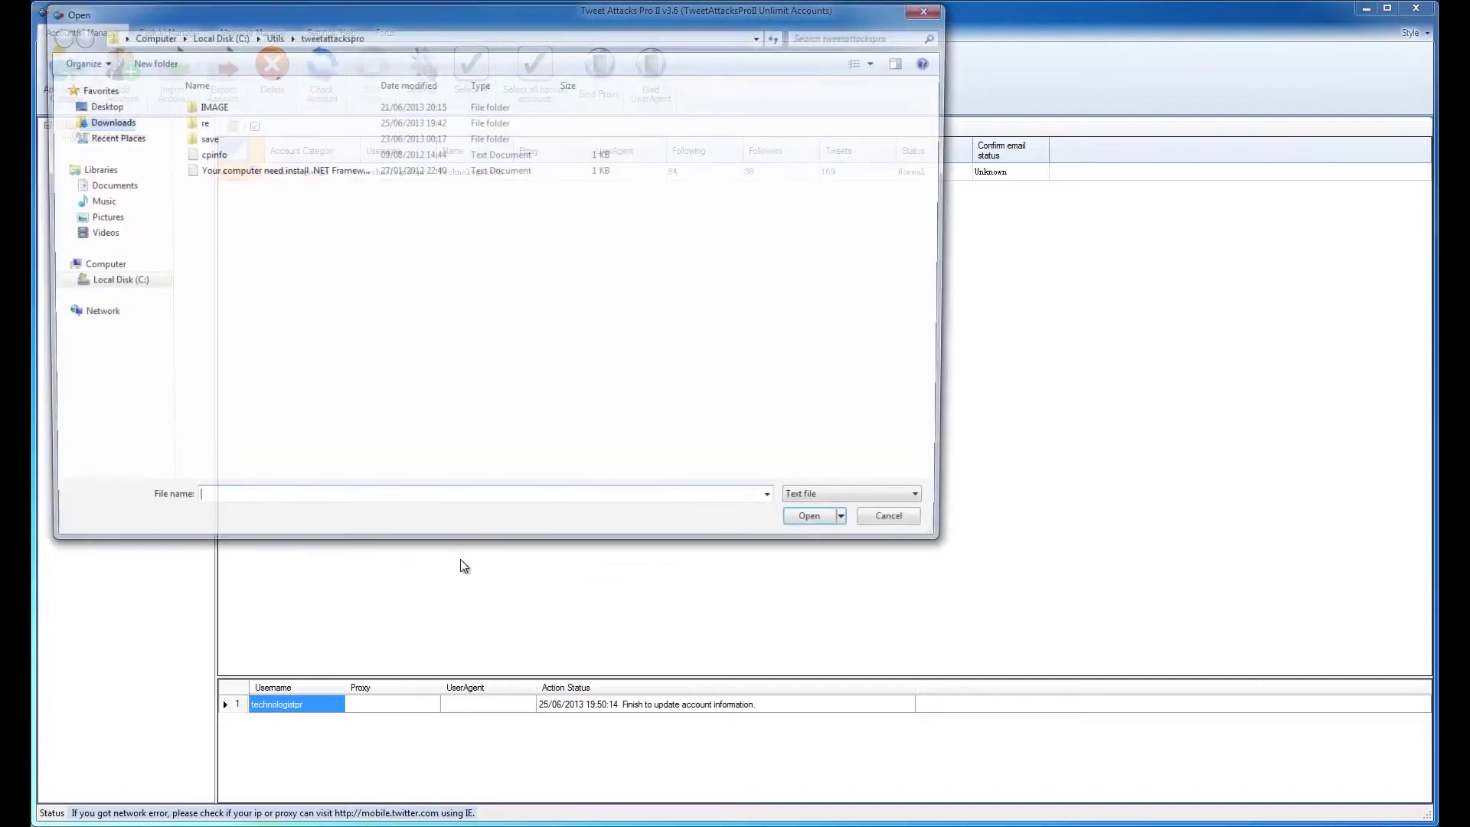
click(917, 524)
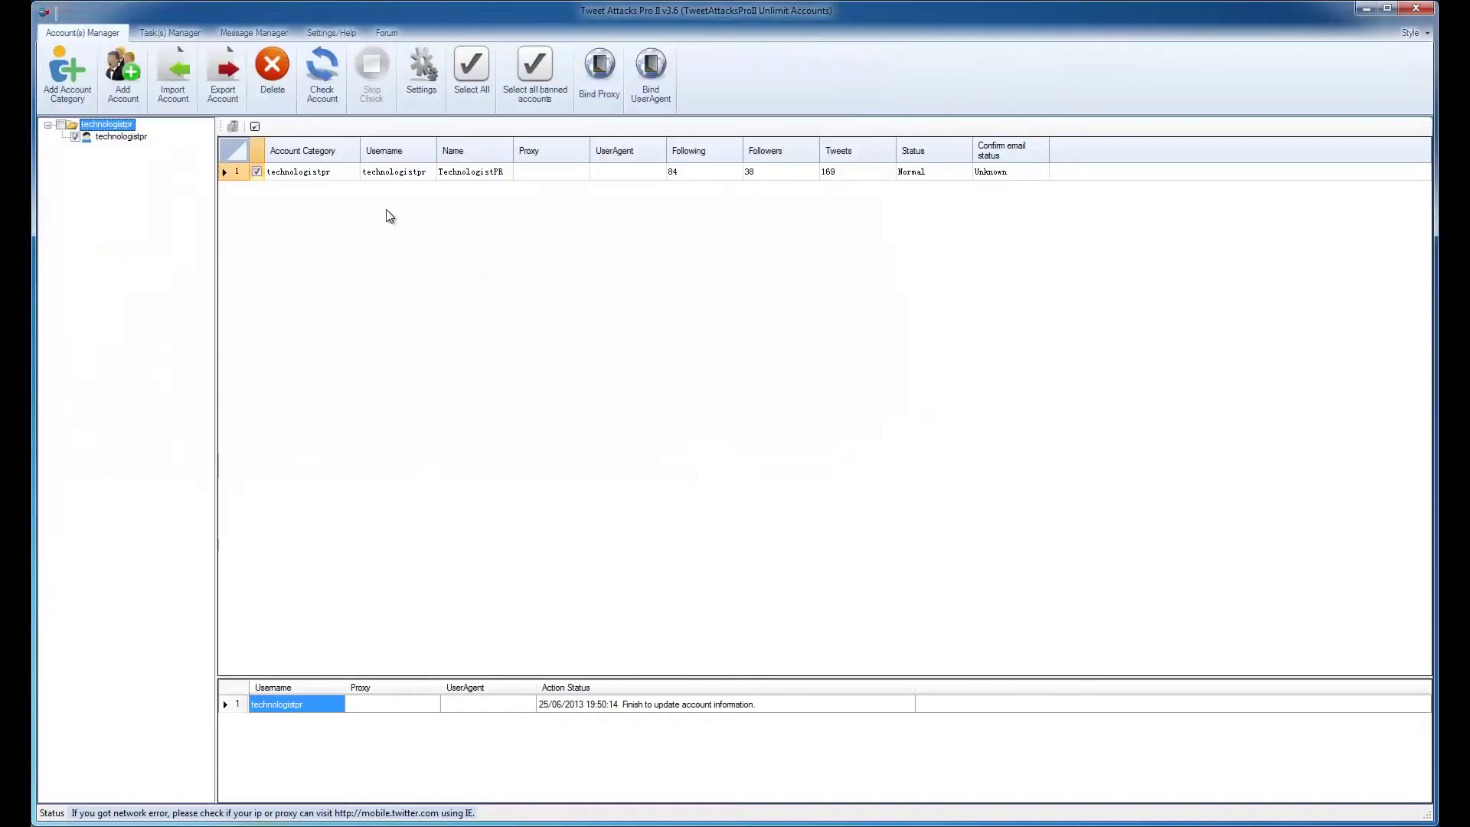
click(239, 89)
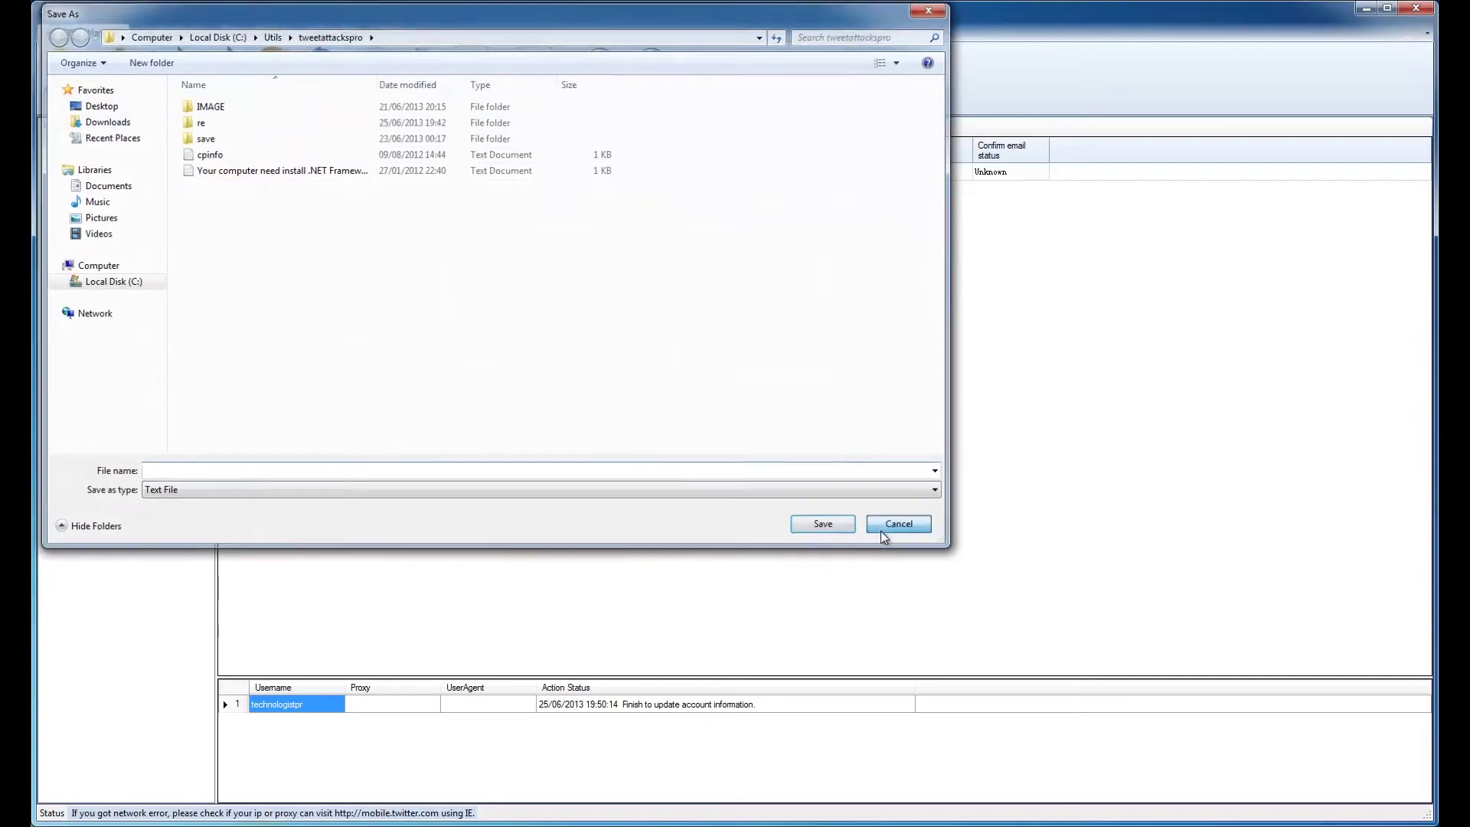
click(882, 531)
click(326, 72)
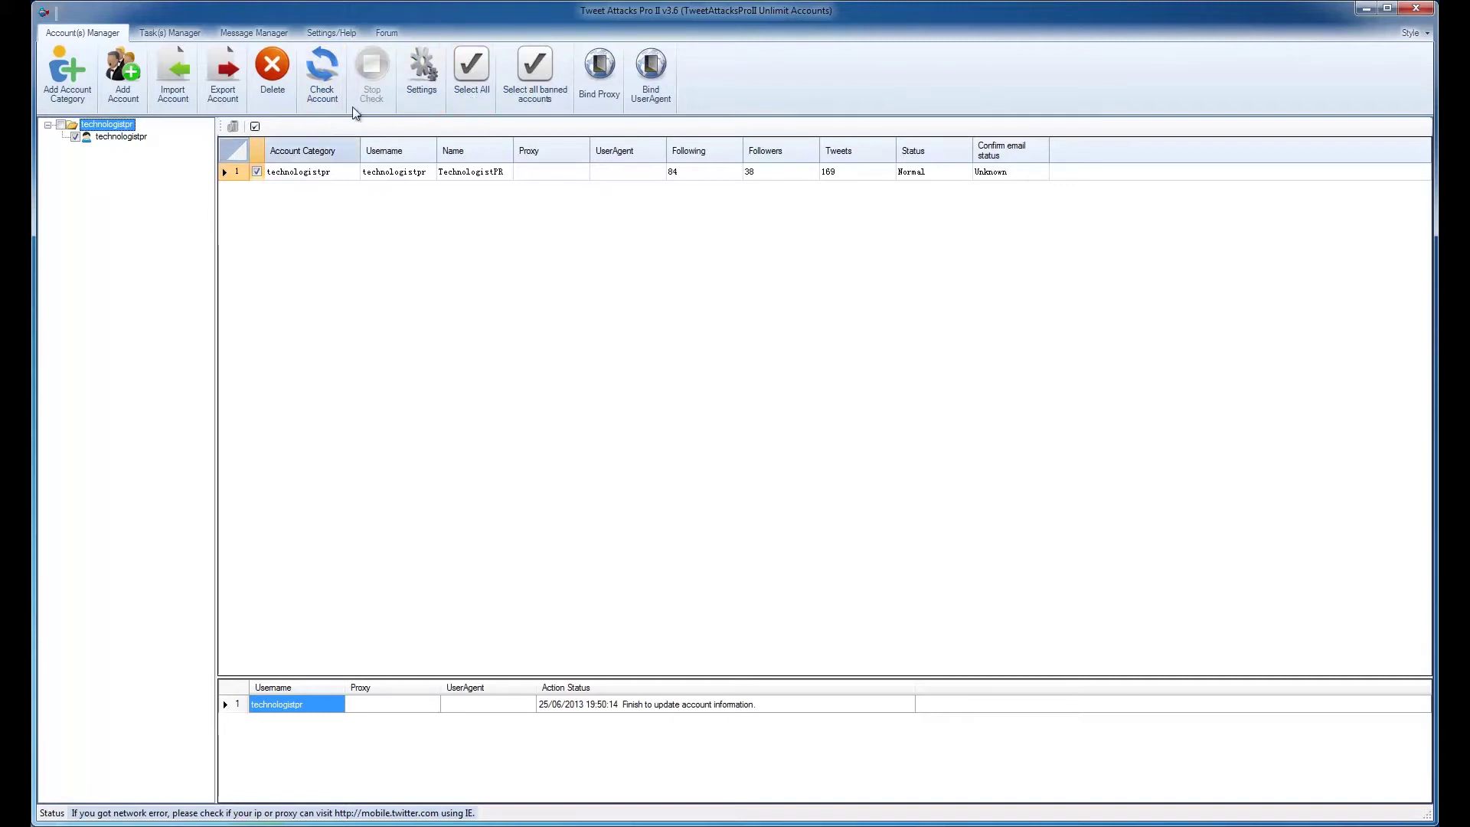
- Inspect the category editor and the proxy and user-agent binding settings, closing each unchanged
click(429, 72)
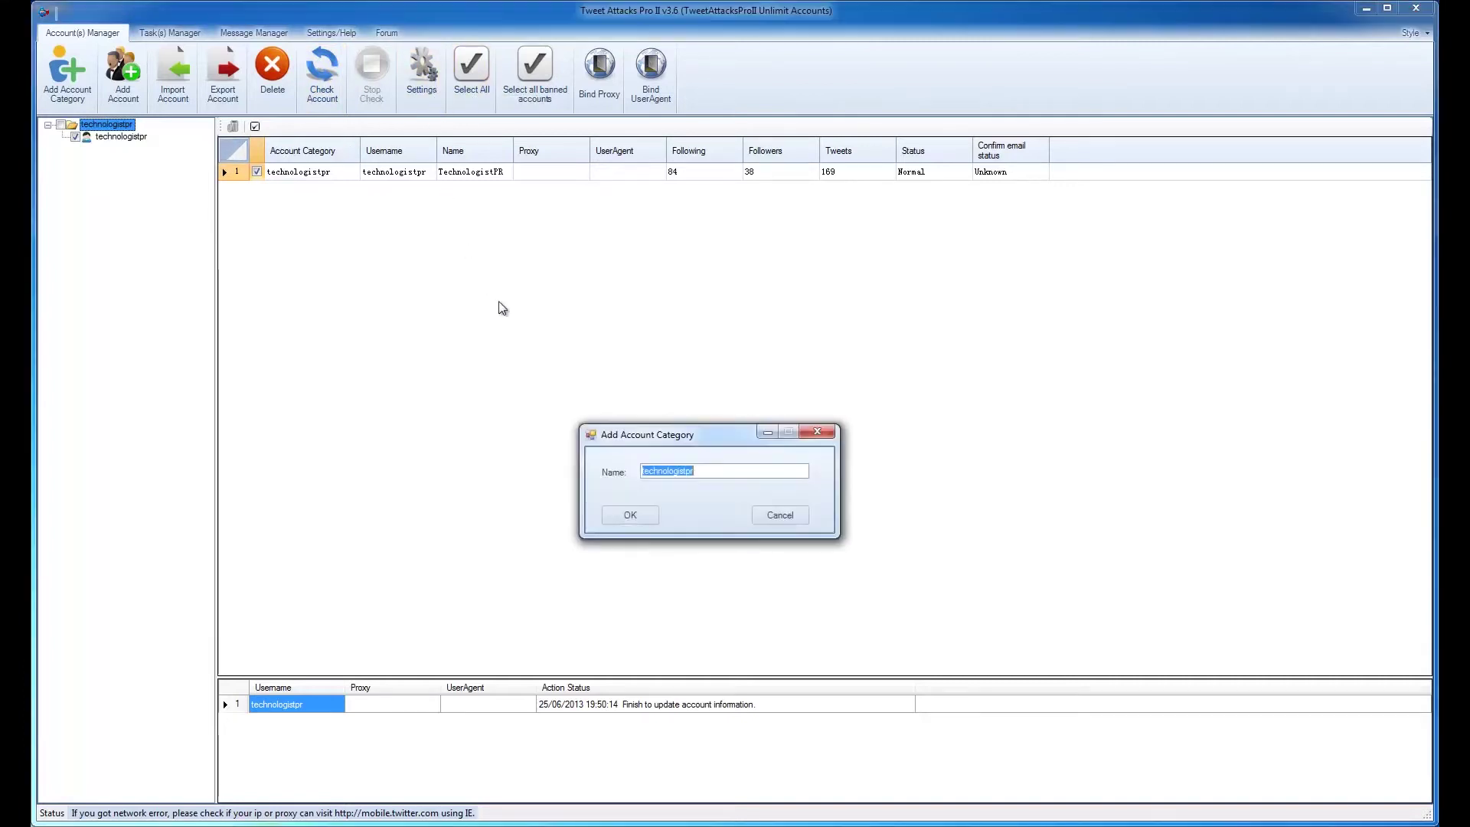
click(780, 520)
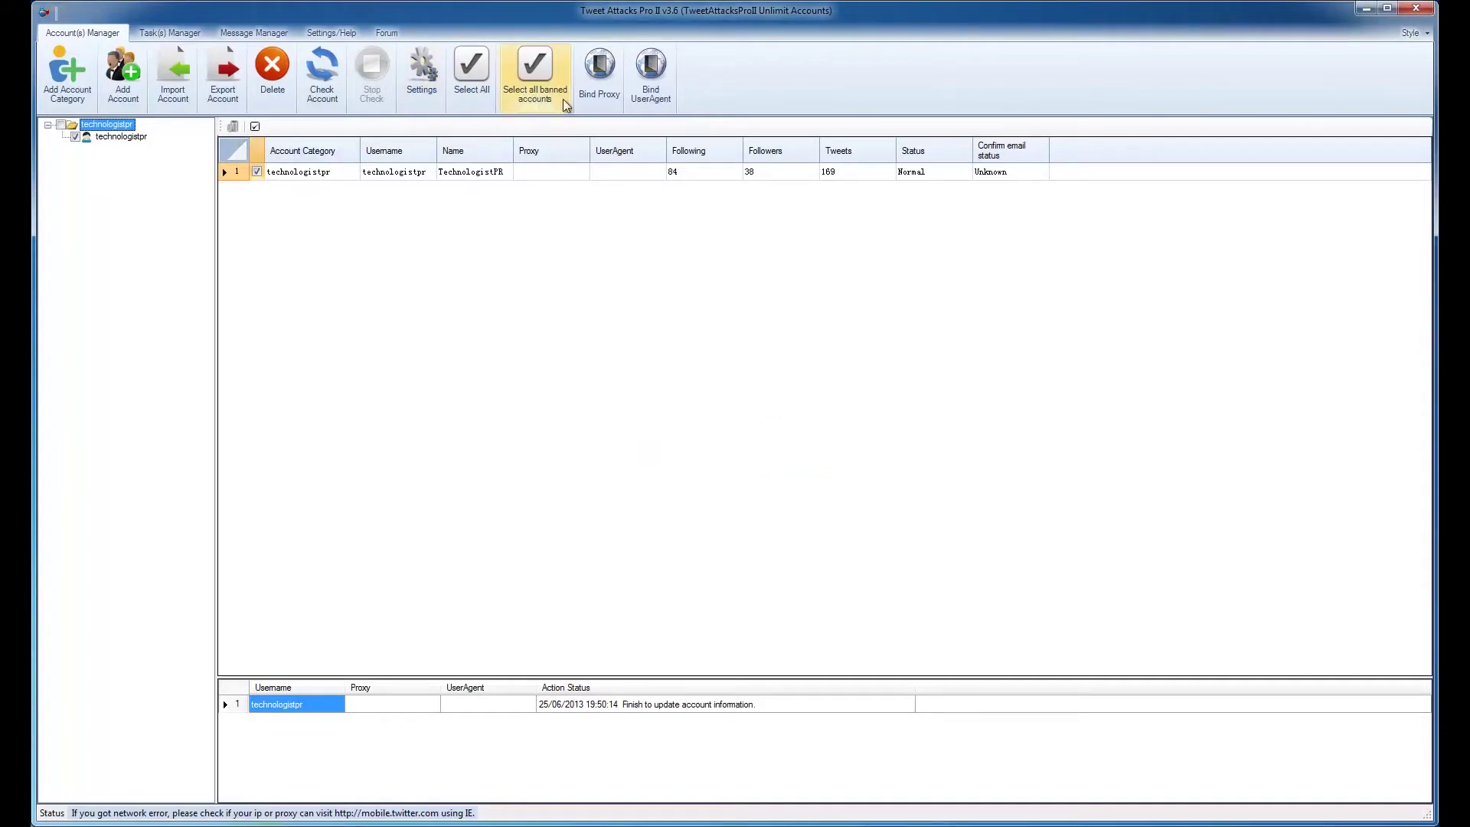
click(601, 65)
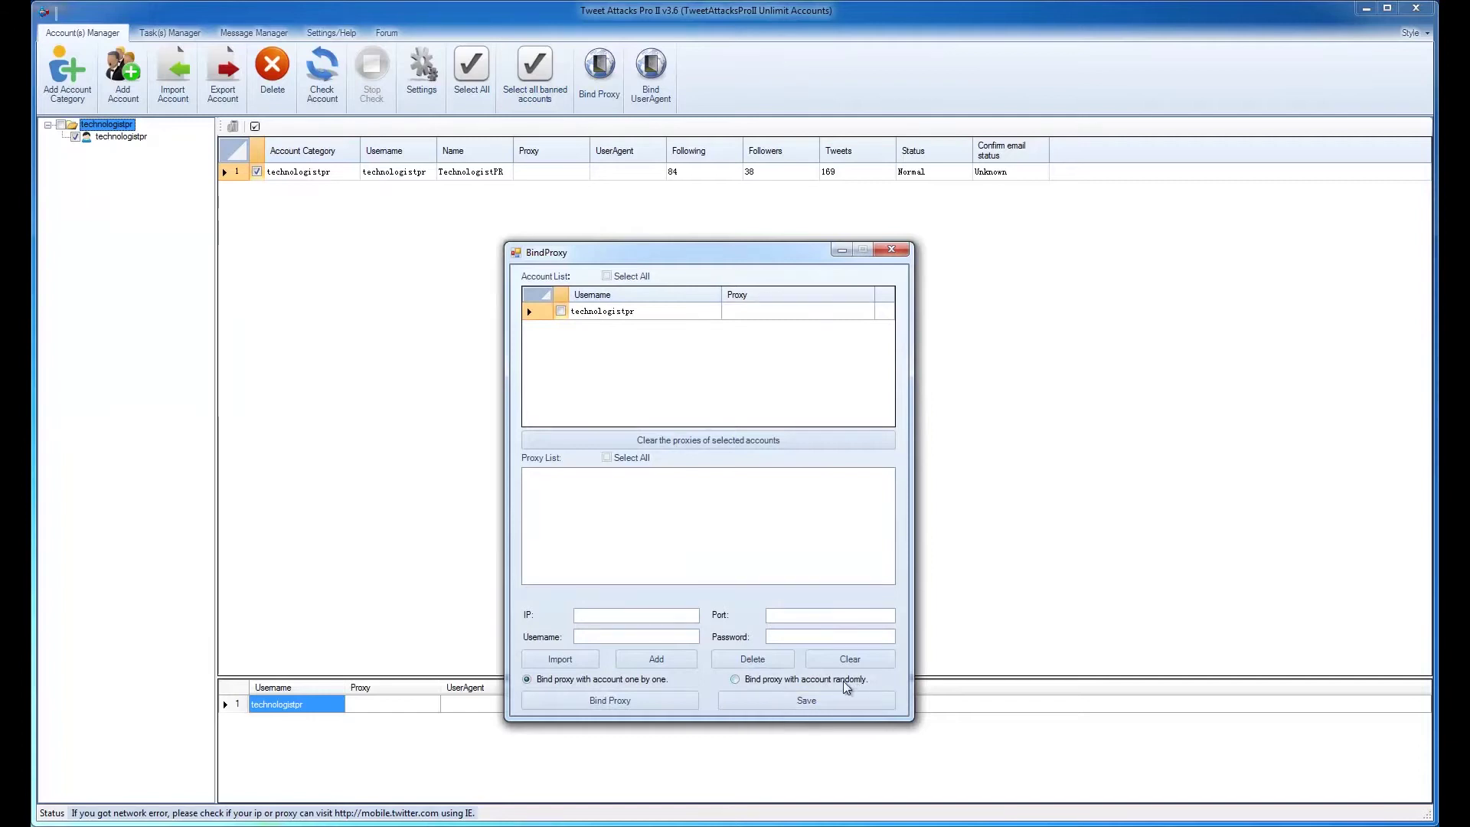
click(893, 251)
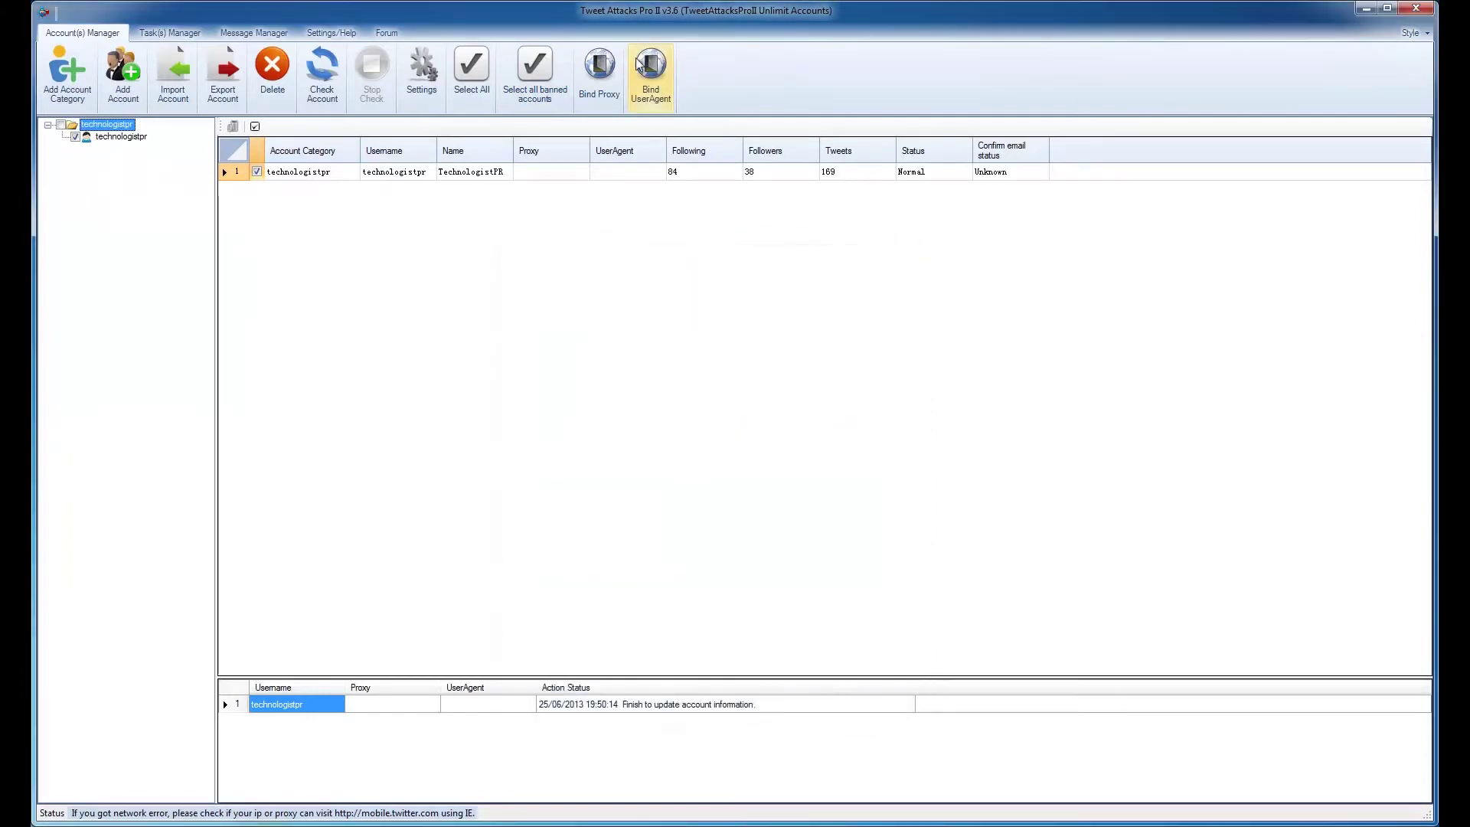
click(651, 67)
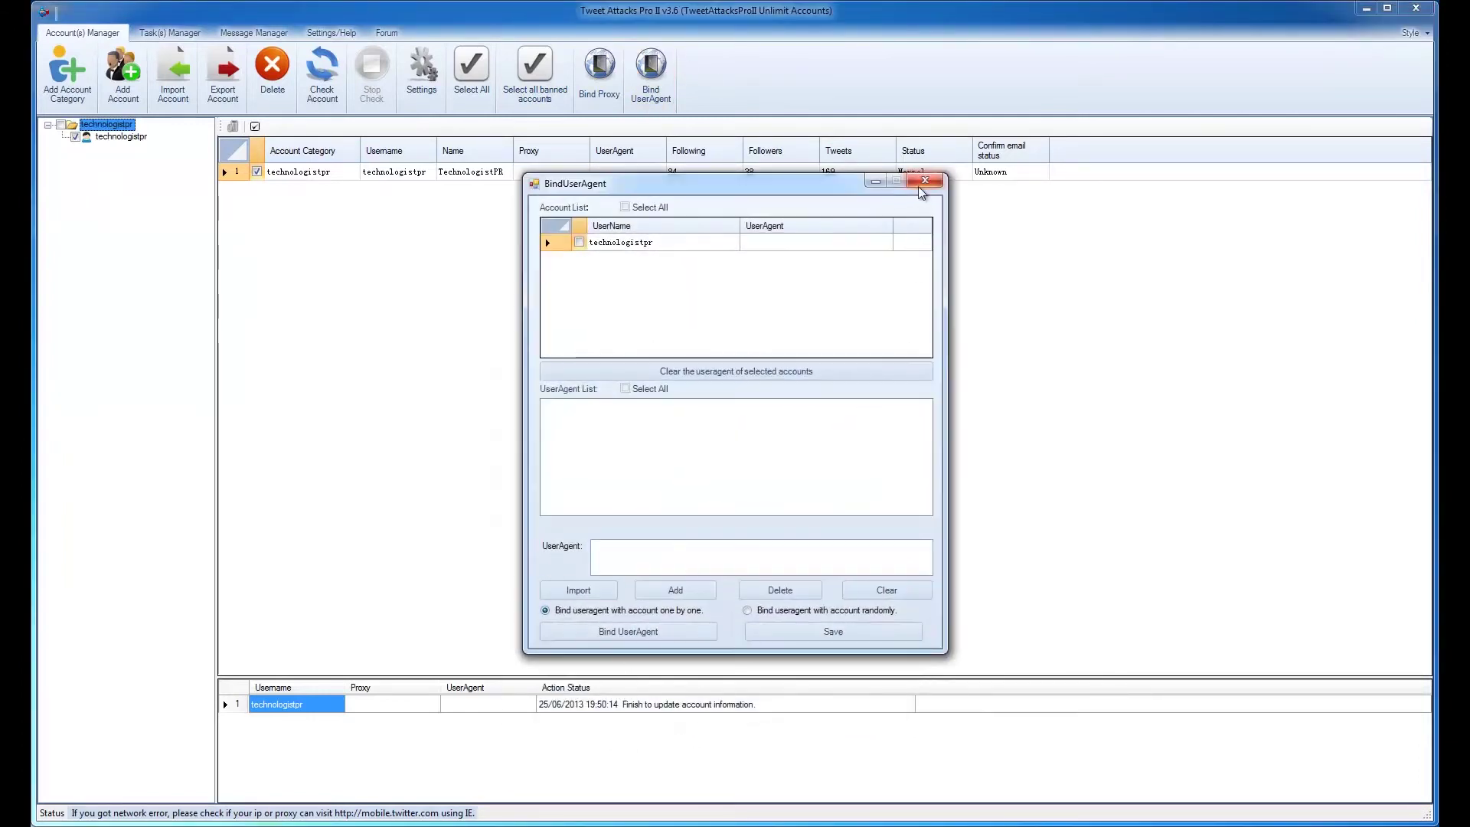
click(925, 181)
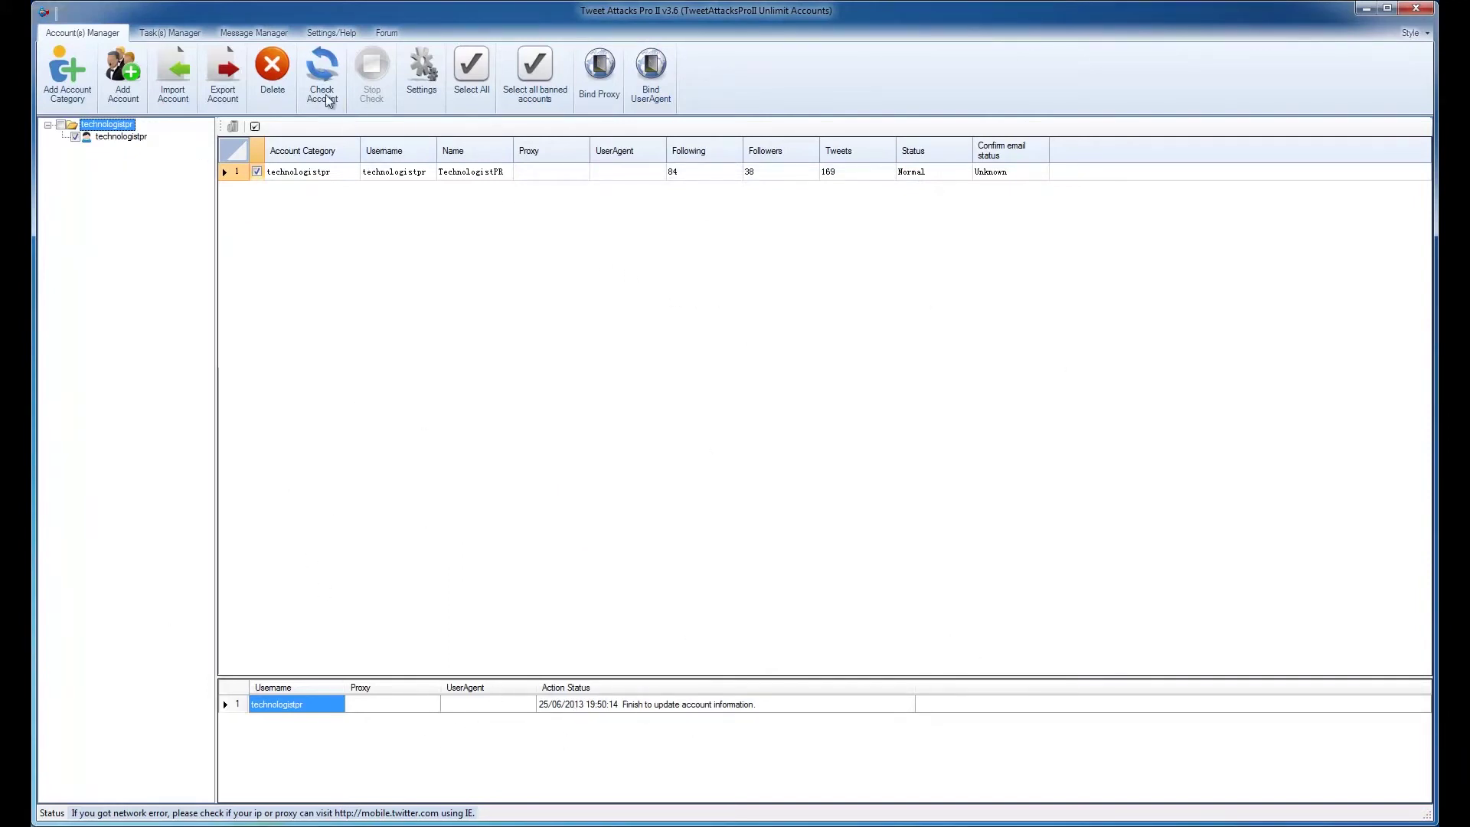
- Add a new task in Task(s) Manager and tick the technologistpr account to run it
click(168, 31)
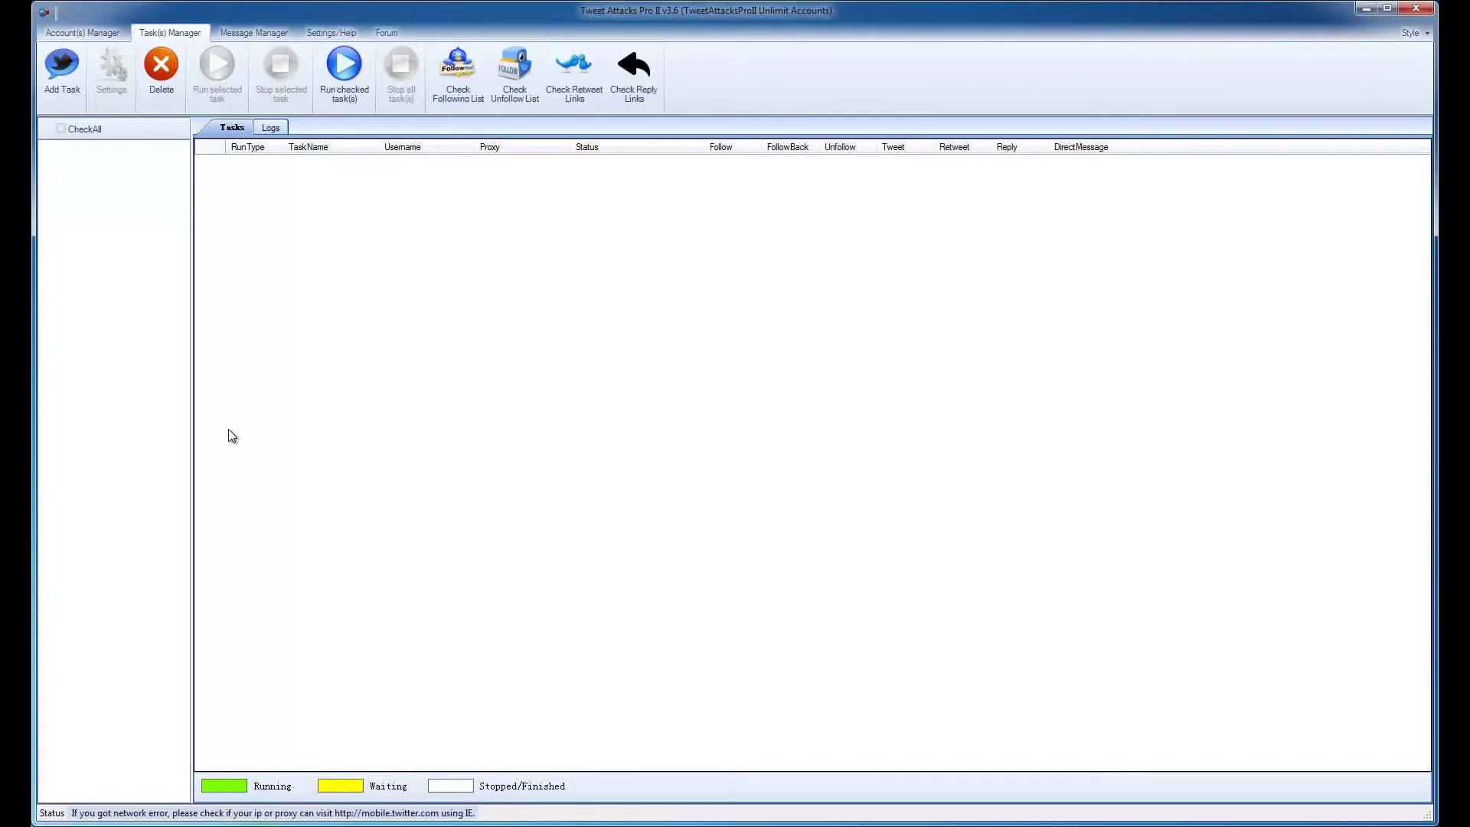
click(62, 73)
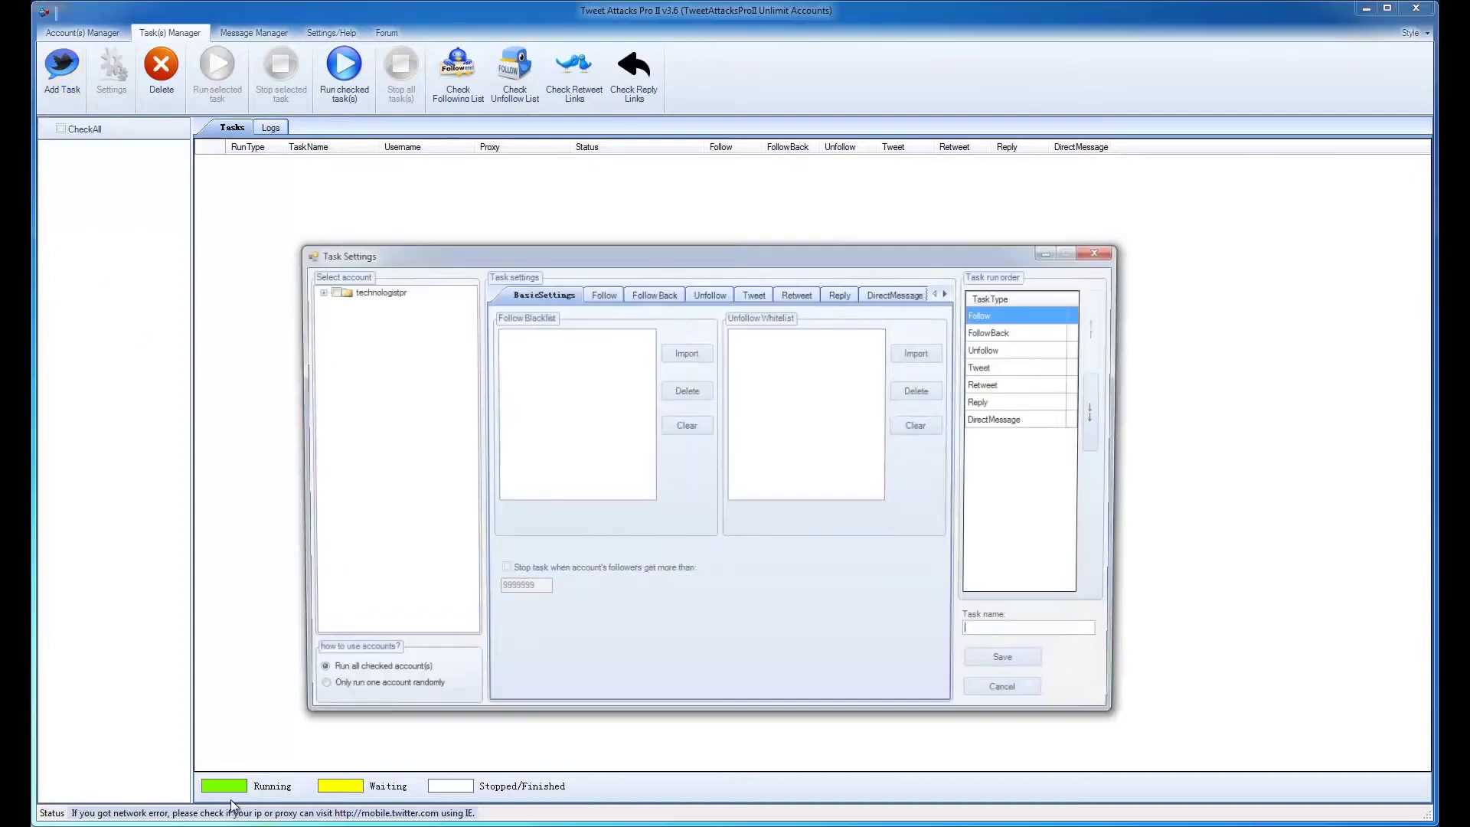
click(316, 292)
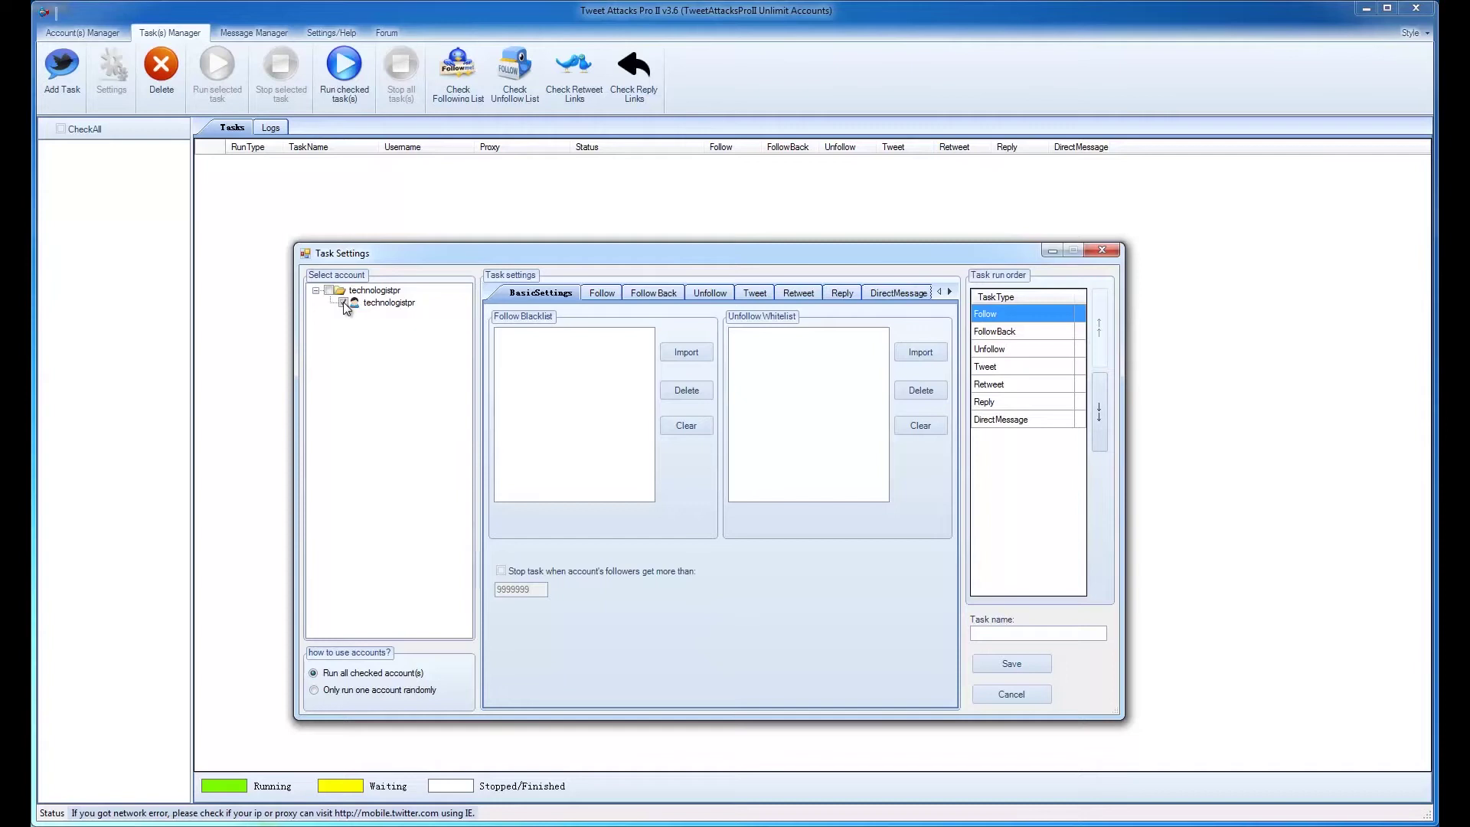
click(344, 303)
click(602, 293)
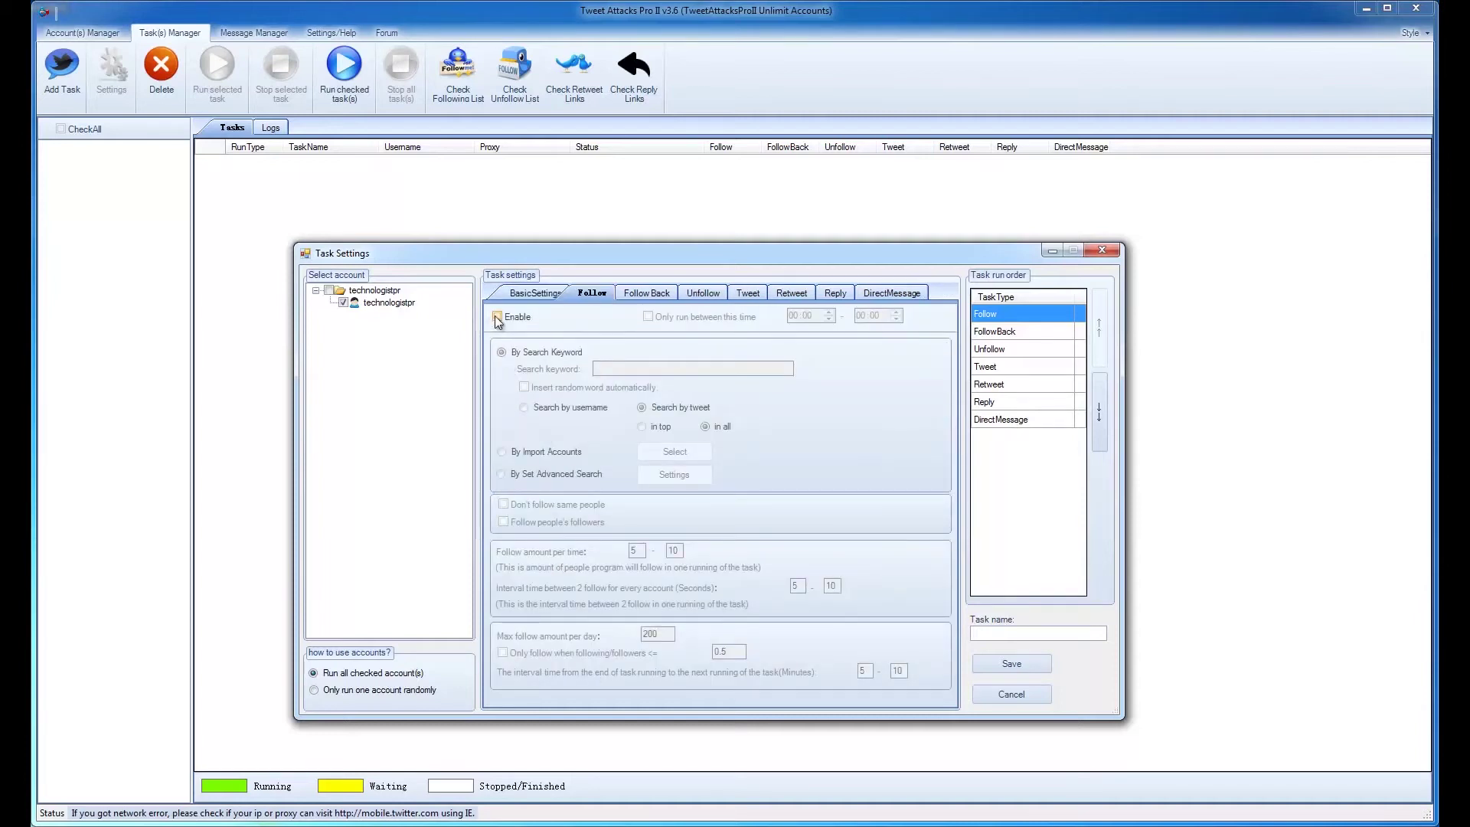
- Enable following with keyword 'marketing', no repeat follows, and following people's followers
click(497, 316)
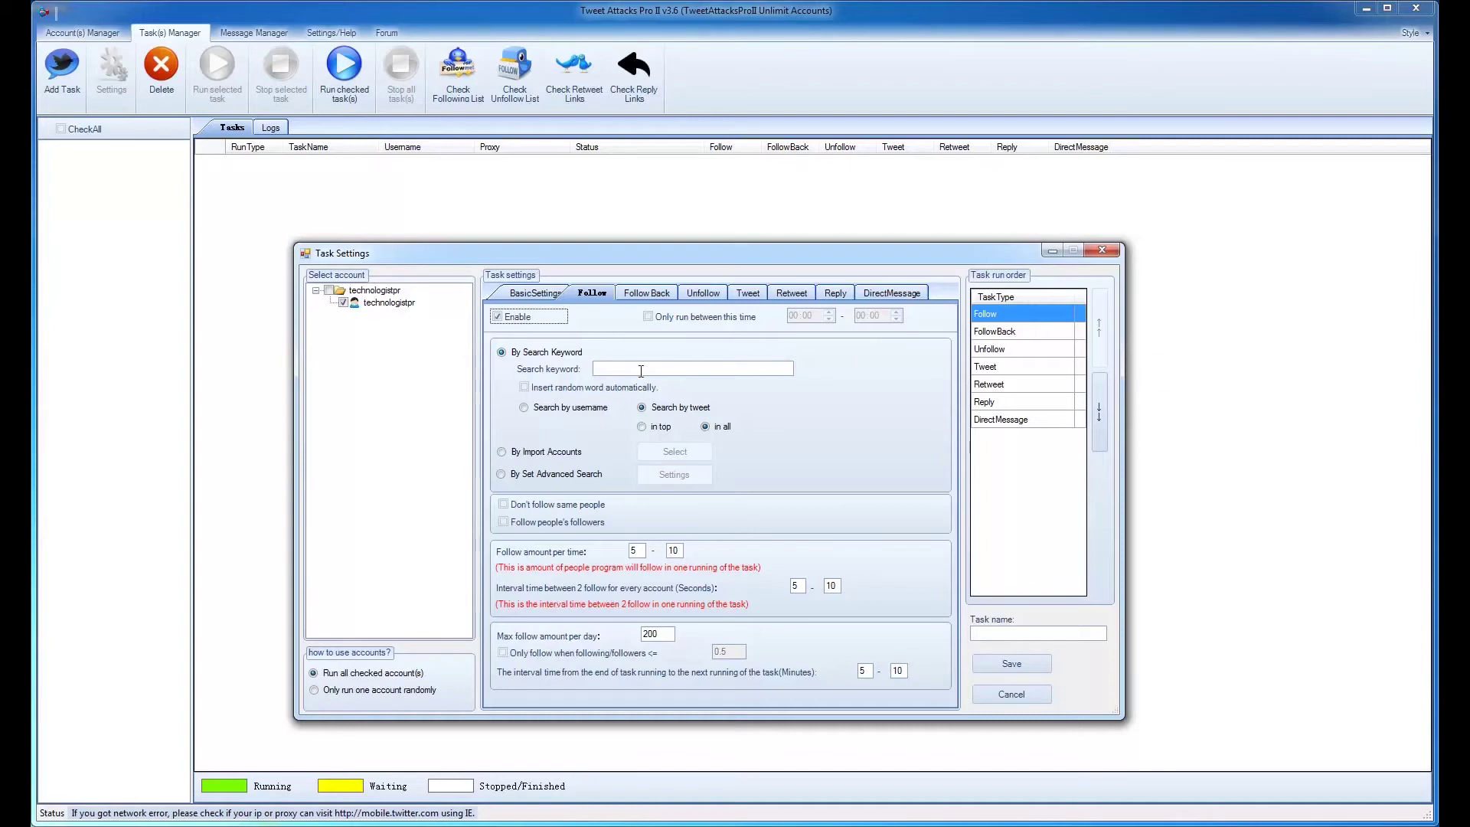
click(605, 369)
text(marketing)
click(503, 504)
click(503, 521)
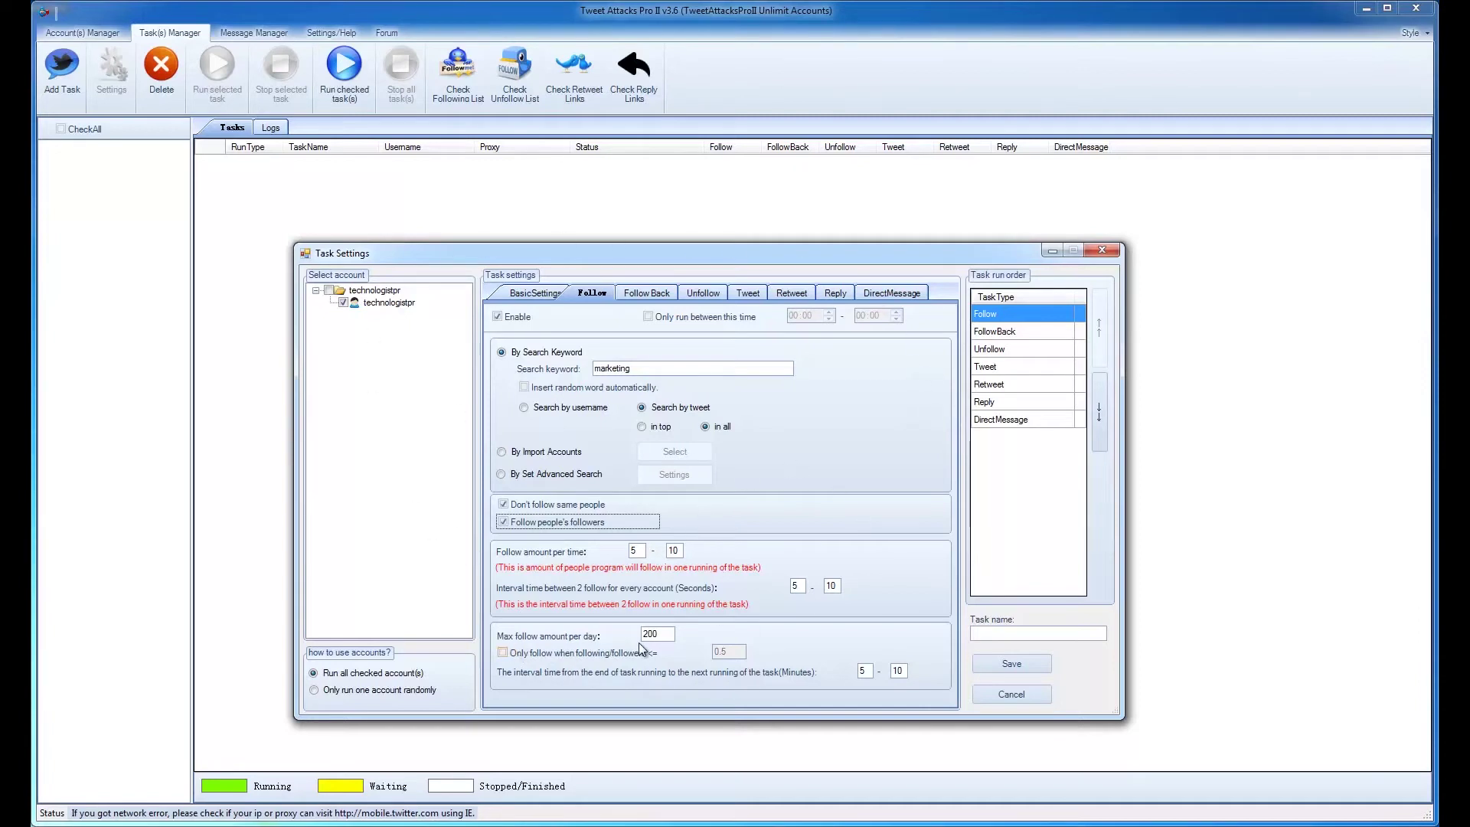
- Set the daily follow maximum to 50 and follows per run to 15–25
drag(672, 637, 563, 646)
text(509)
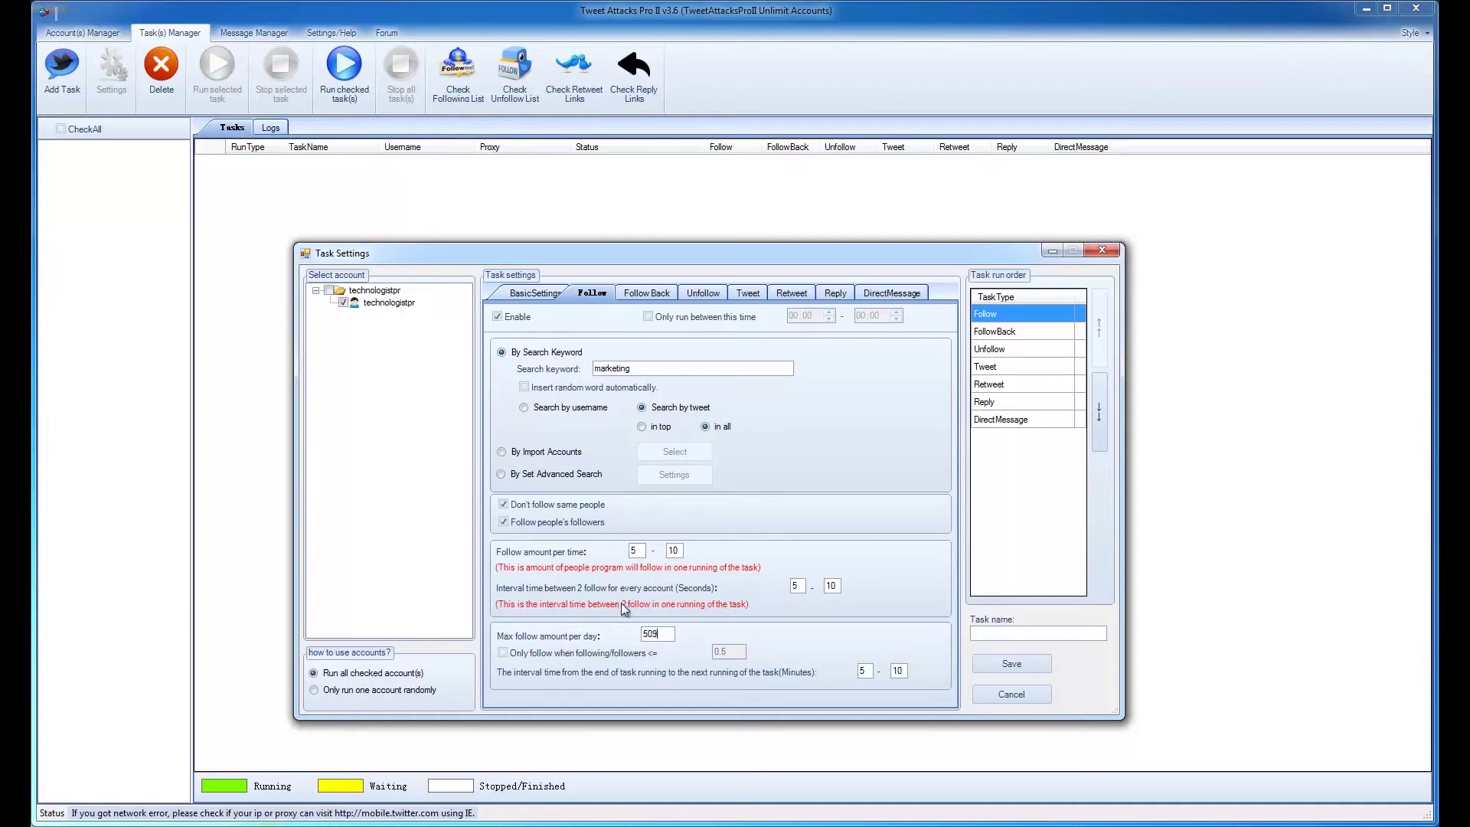
key(BackSpace)
drag(642, 553, 563, 559)
text(15)
drag(682, 551, 637, 551)
text(5)
- Enable follow-back and unfollowing, with 5 unfollow wait days and new unfollows-per-run values
click(649, 294)
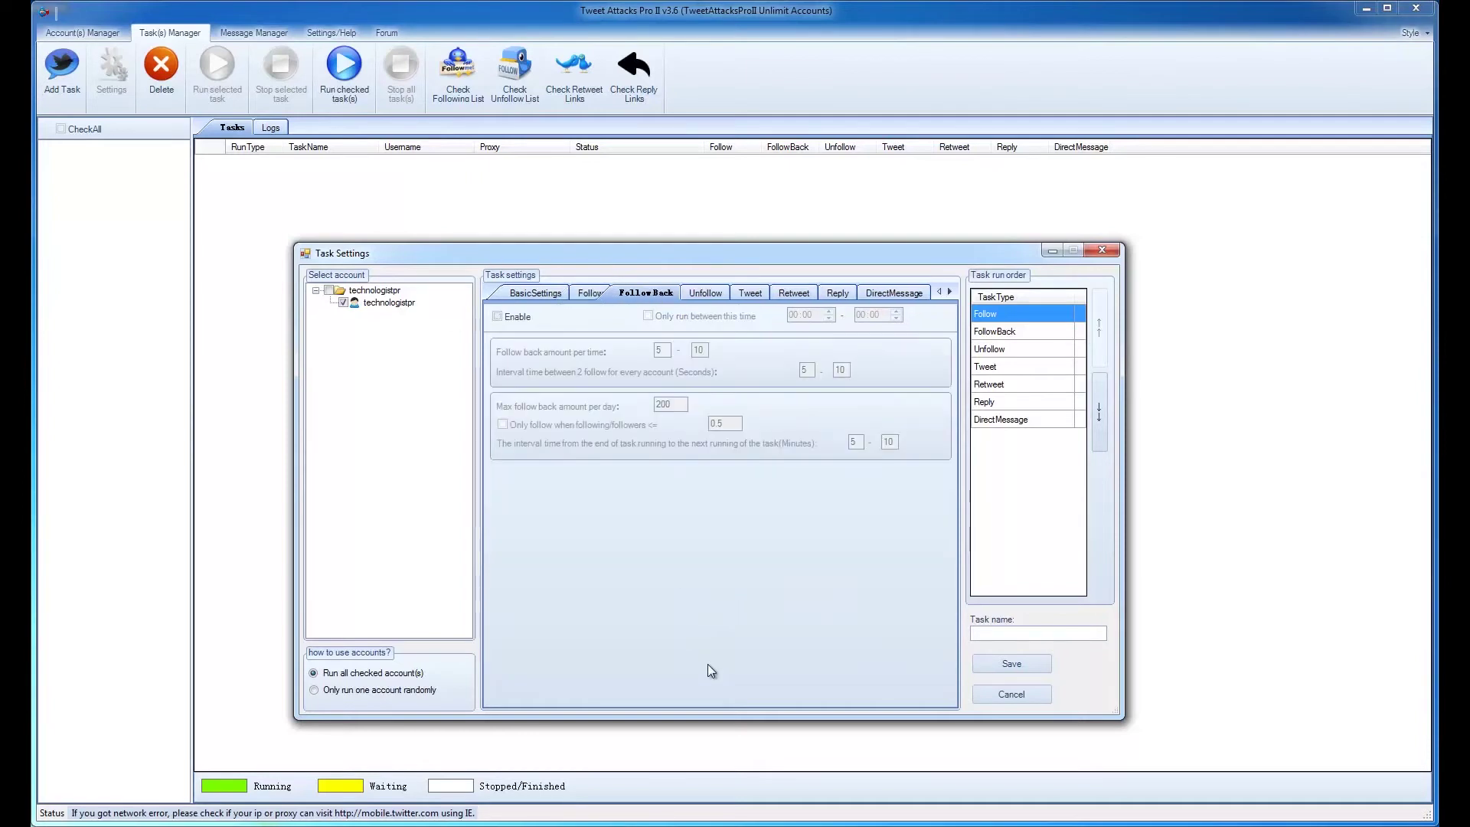
click(498, 316)
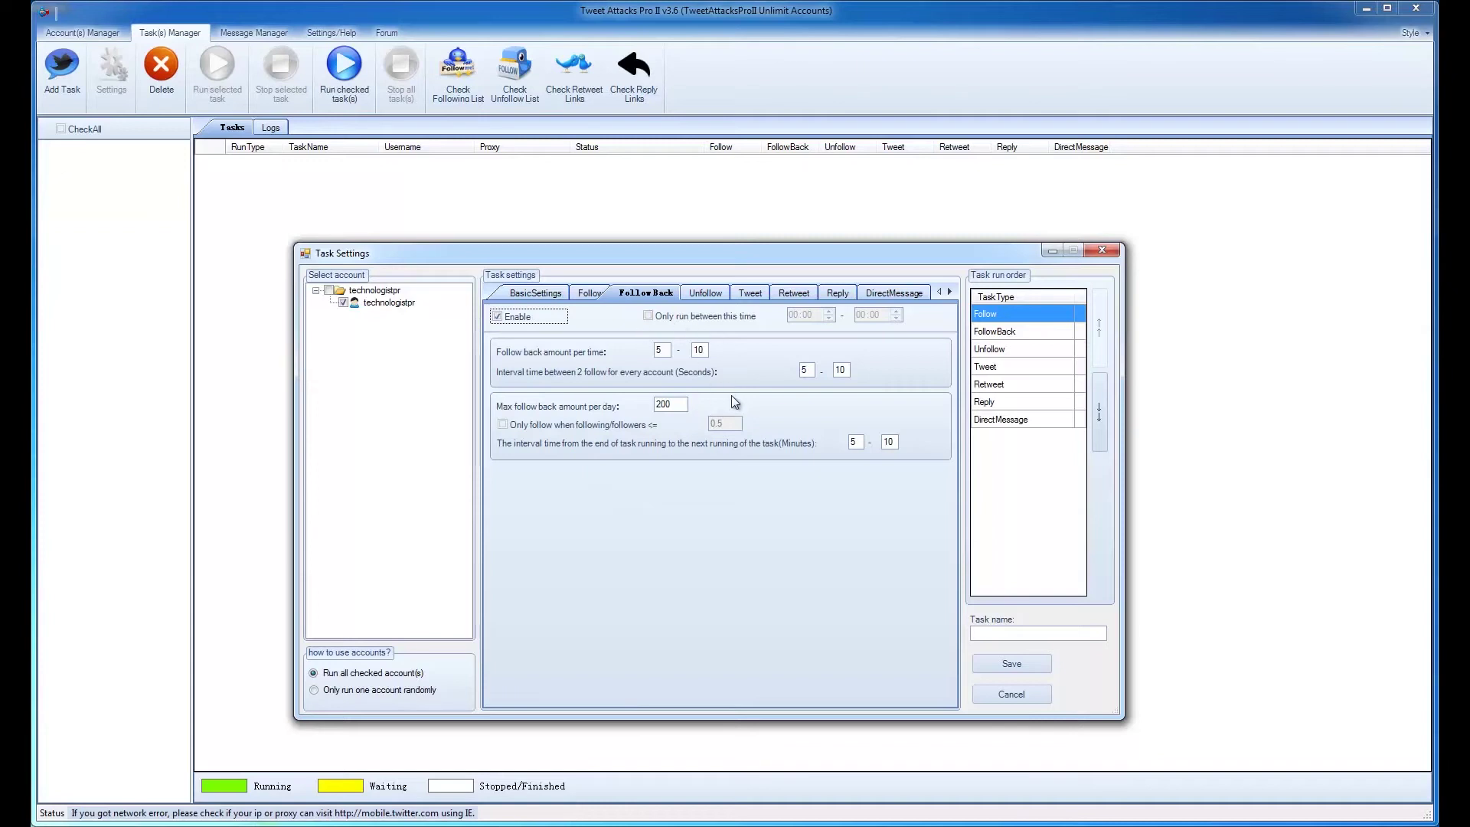
click(699, 297)
click(498, 316)
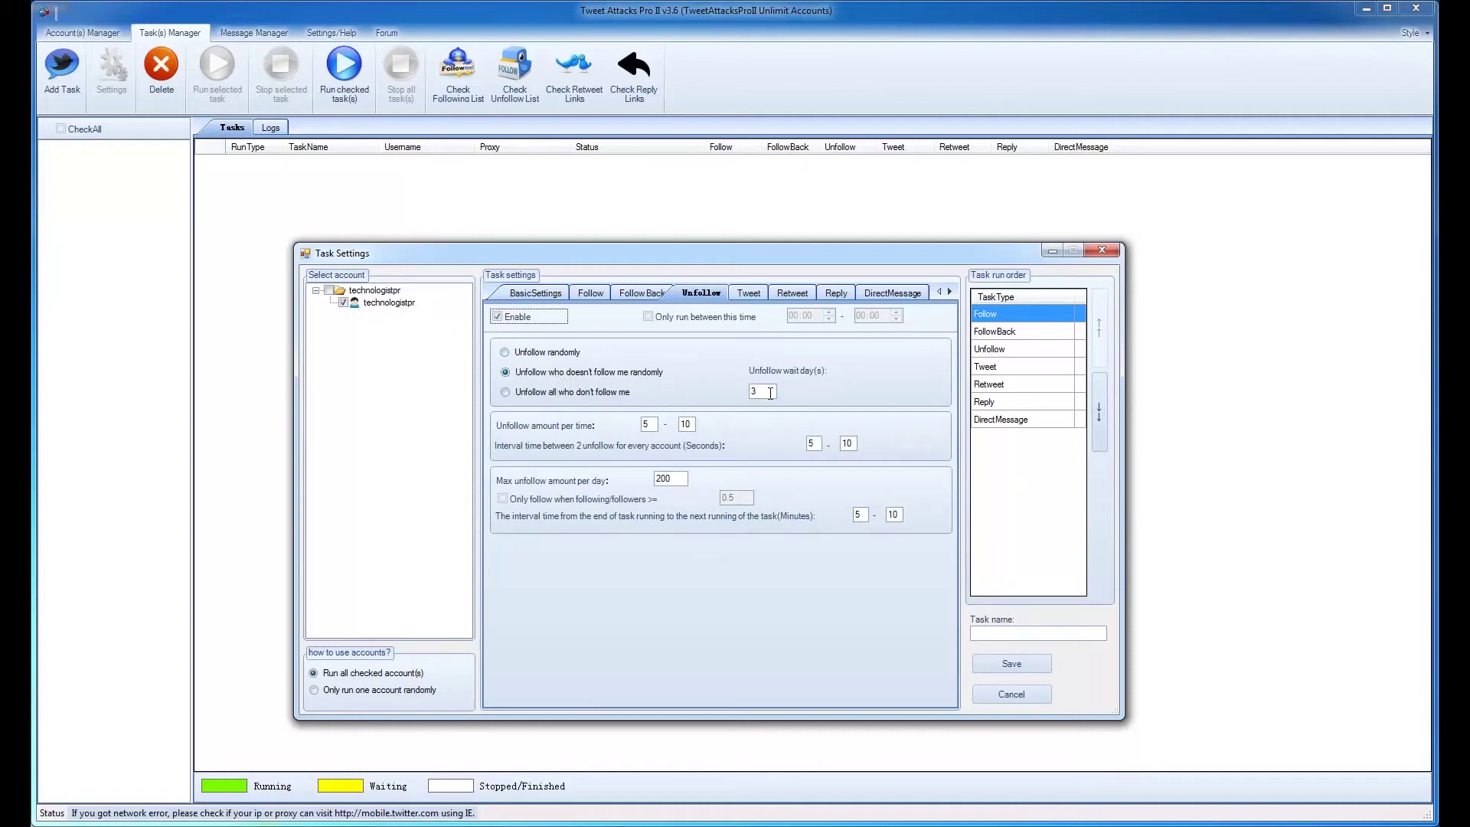
click(770, 393)
text(5)
double_click(649, 424)
text(2545)
- Browse the Tweet, Retweet, Reply, DirectMessage, Follow, Follow Back and Unfollow options, ending on Tweet
click(751, 296)
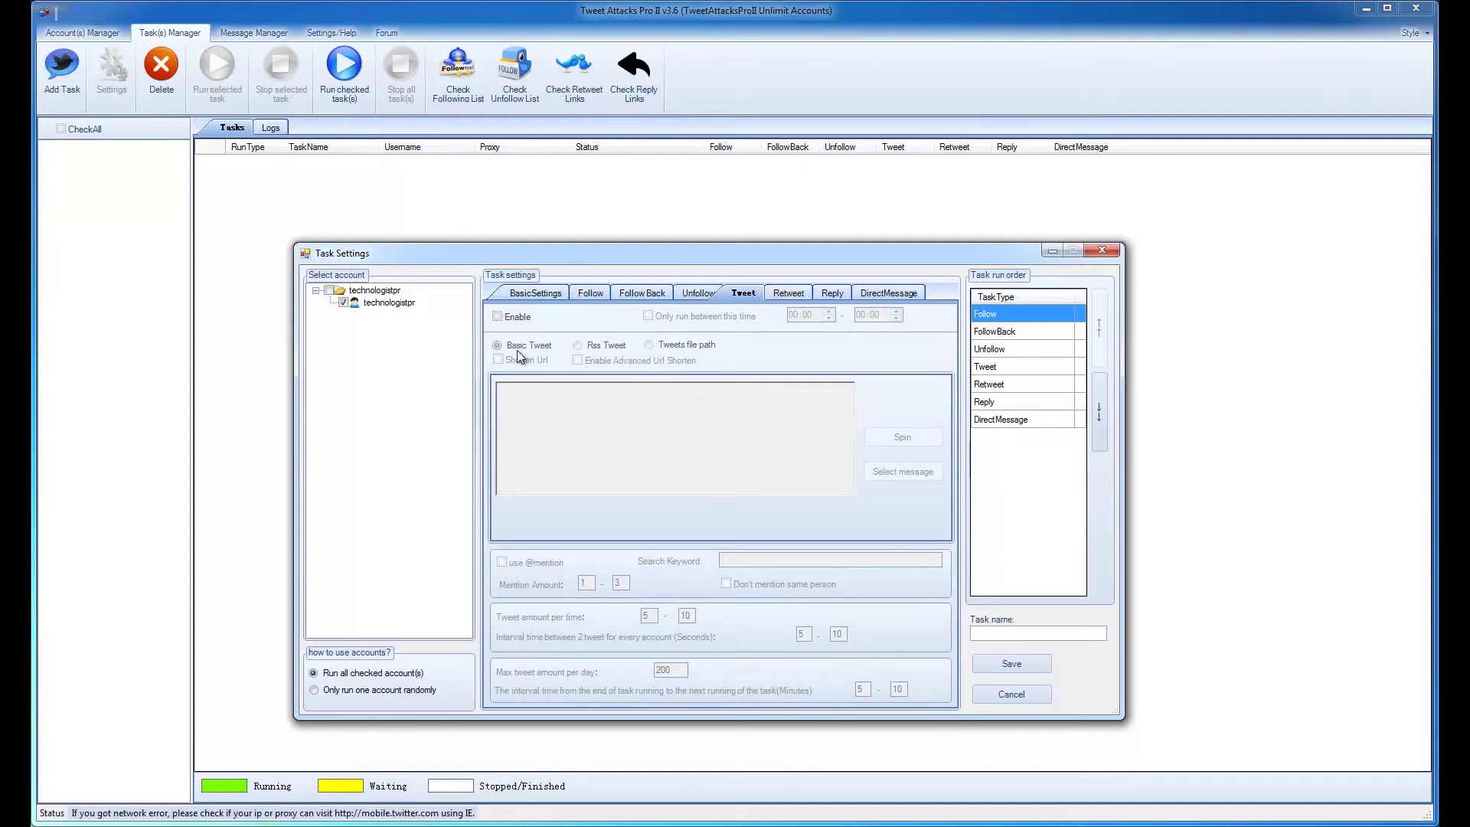
click(773, 295)
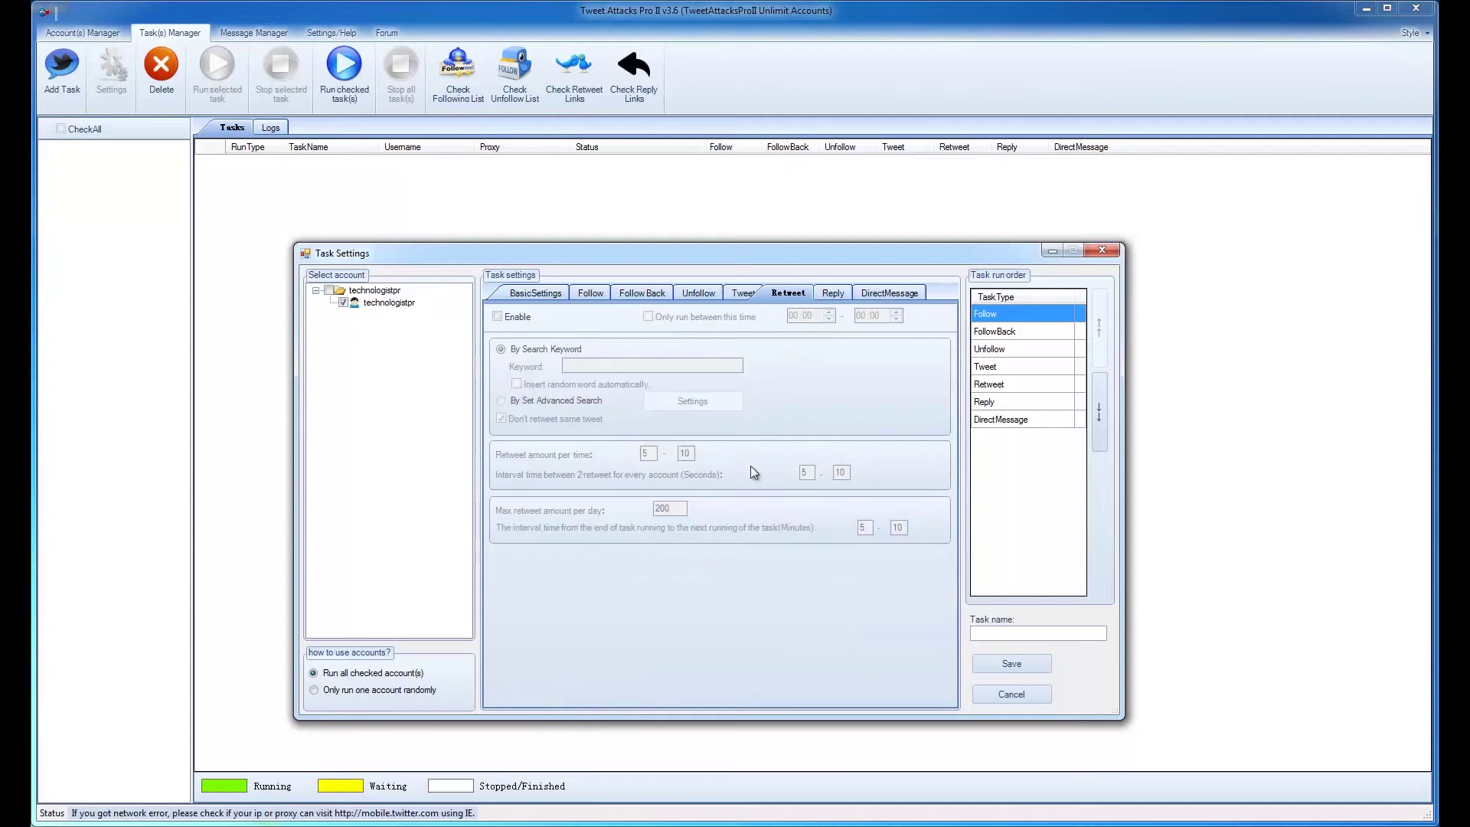
click(833, 293)
click(890, 293)
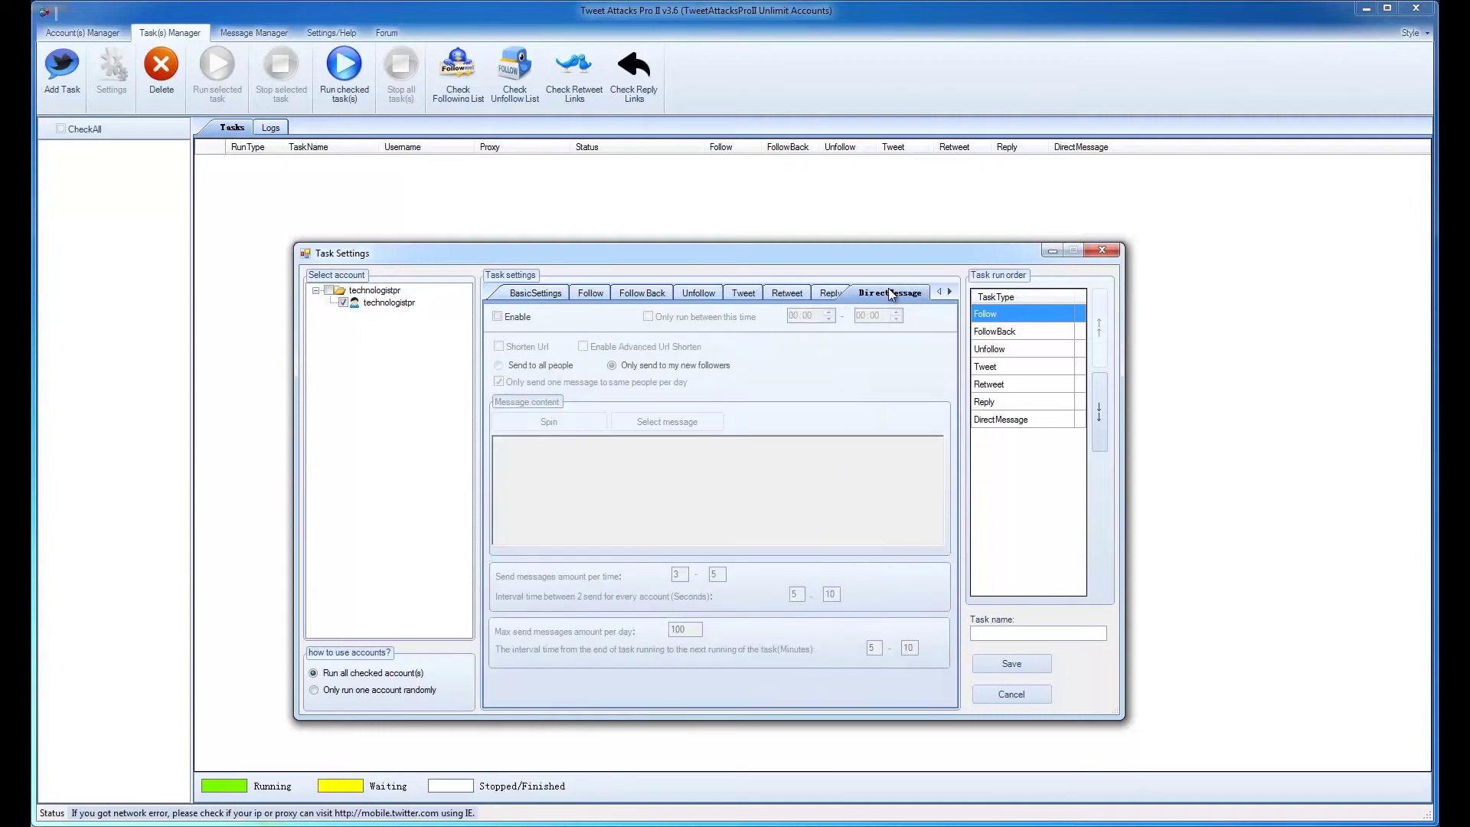
click(591, 293)
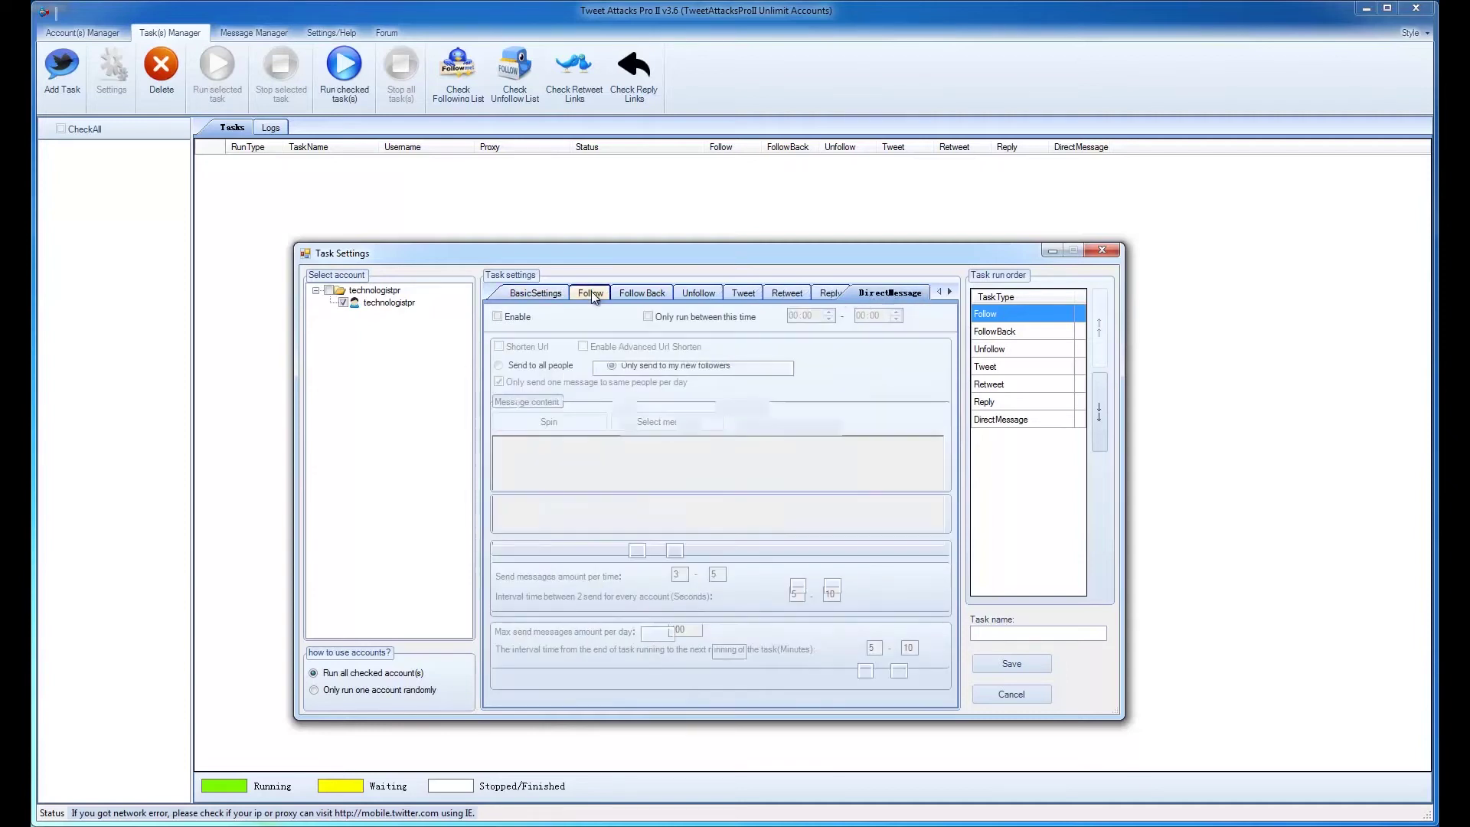
click(657, 292)
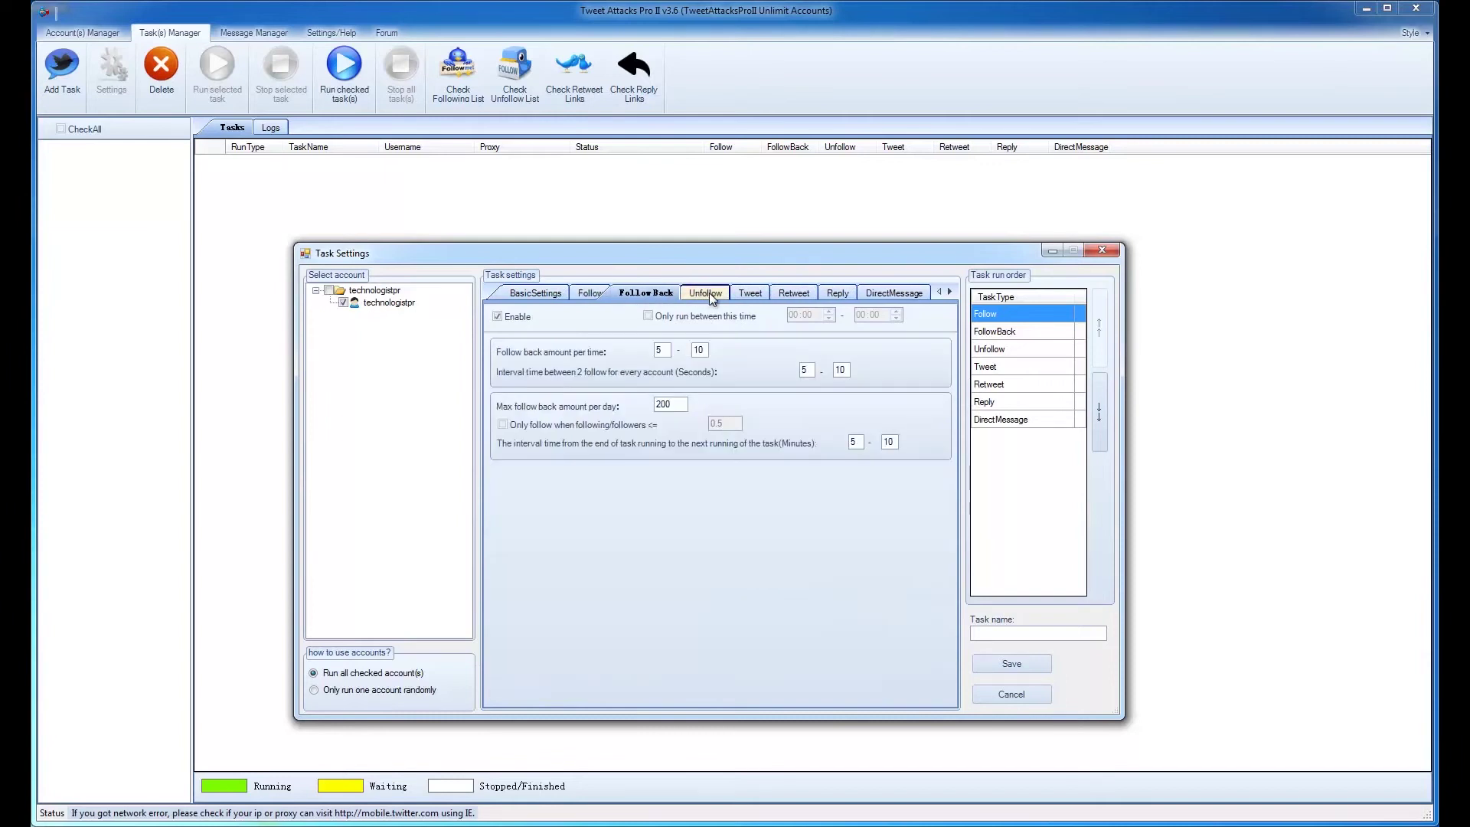
click(709, 292)
click(747, 294)
click(789, 293)
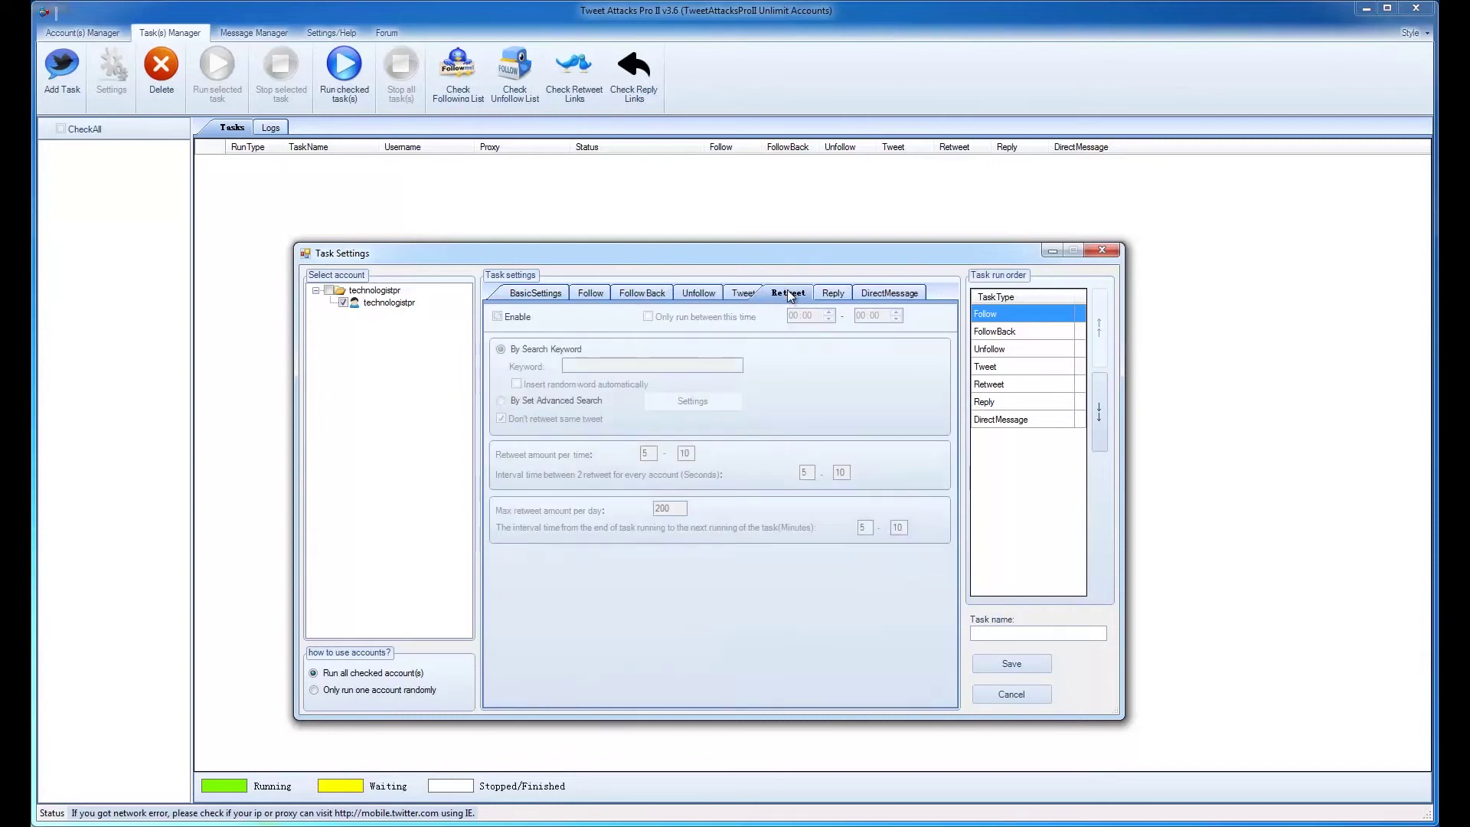
click(743, 293)
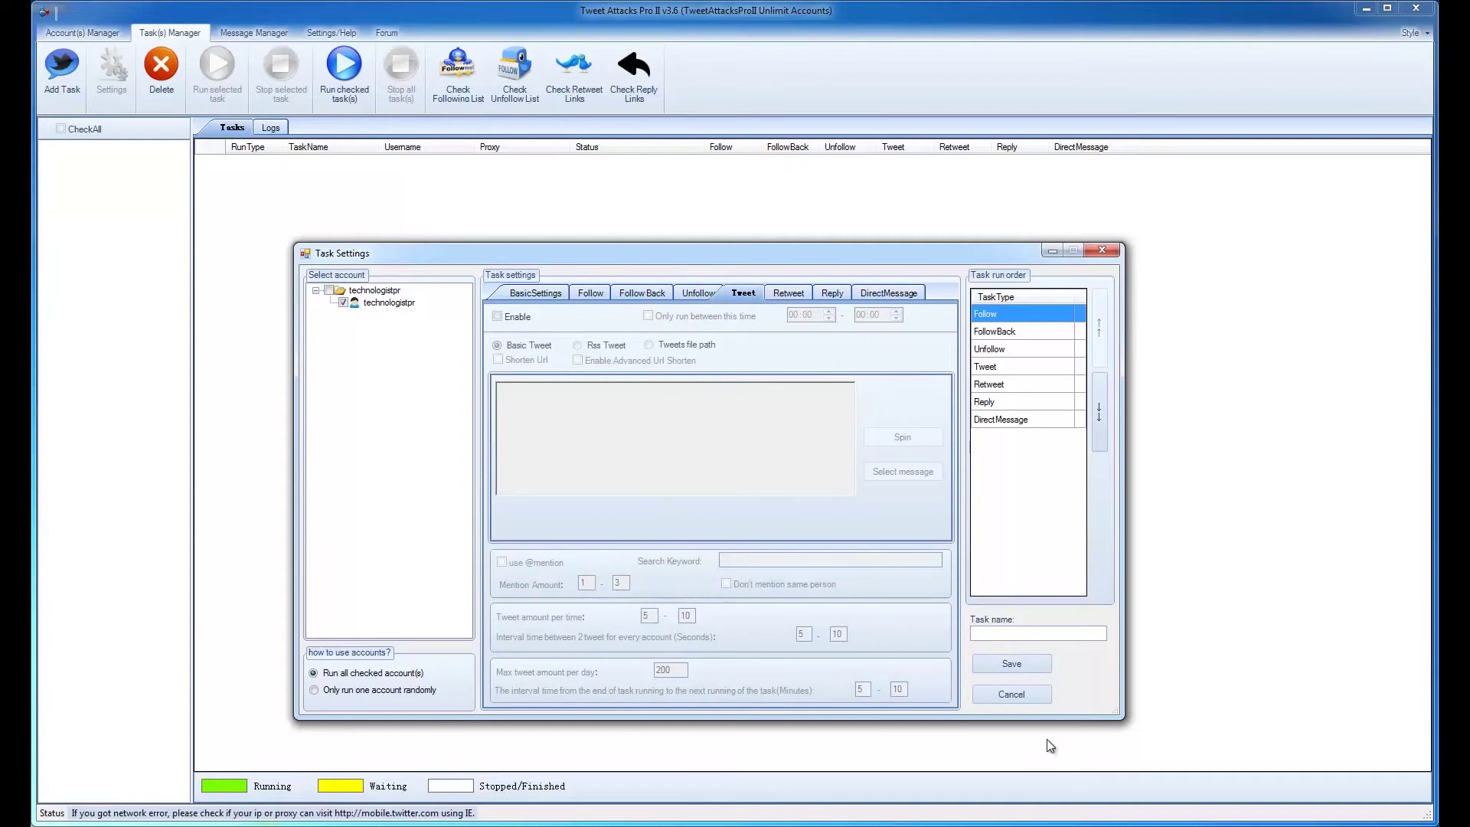
- Name the task 'test task' and save it
click(1026, 663)
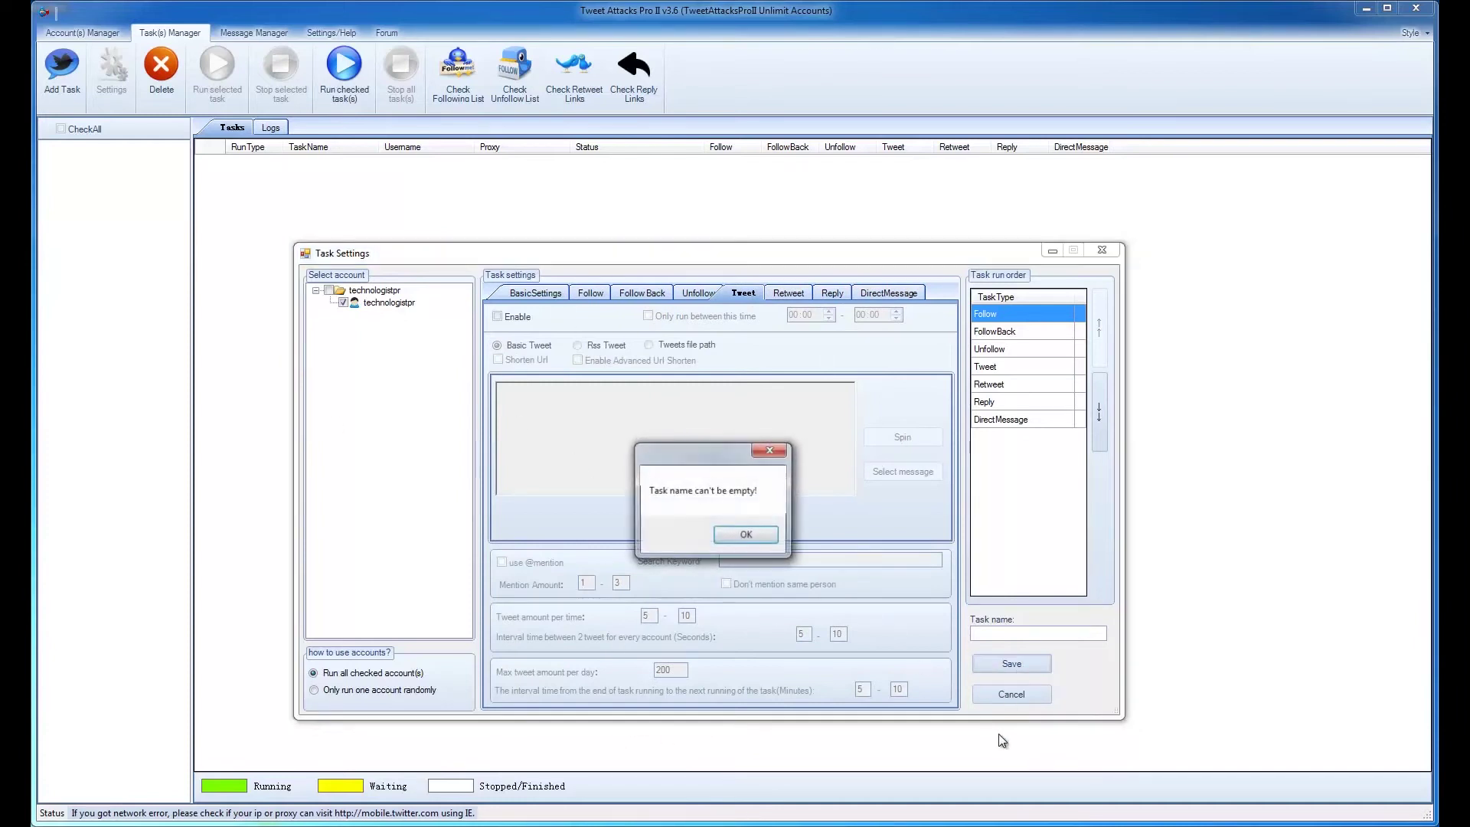
click(756, 542)
click(991, 633)
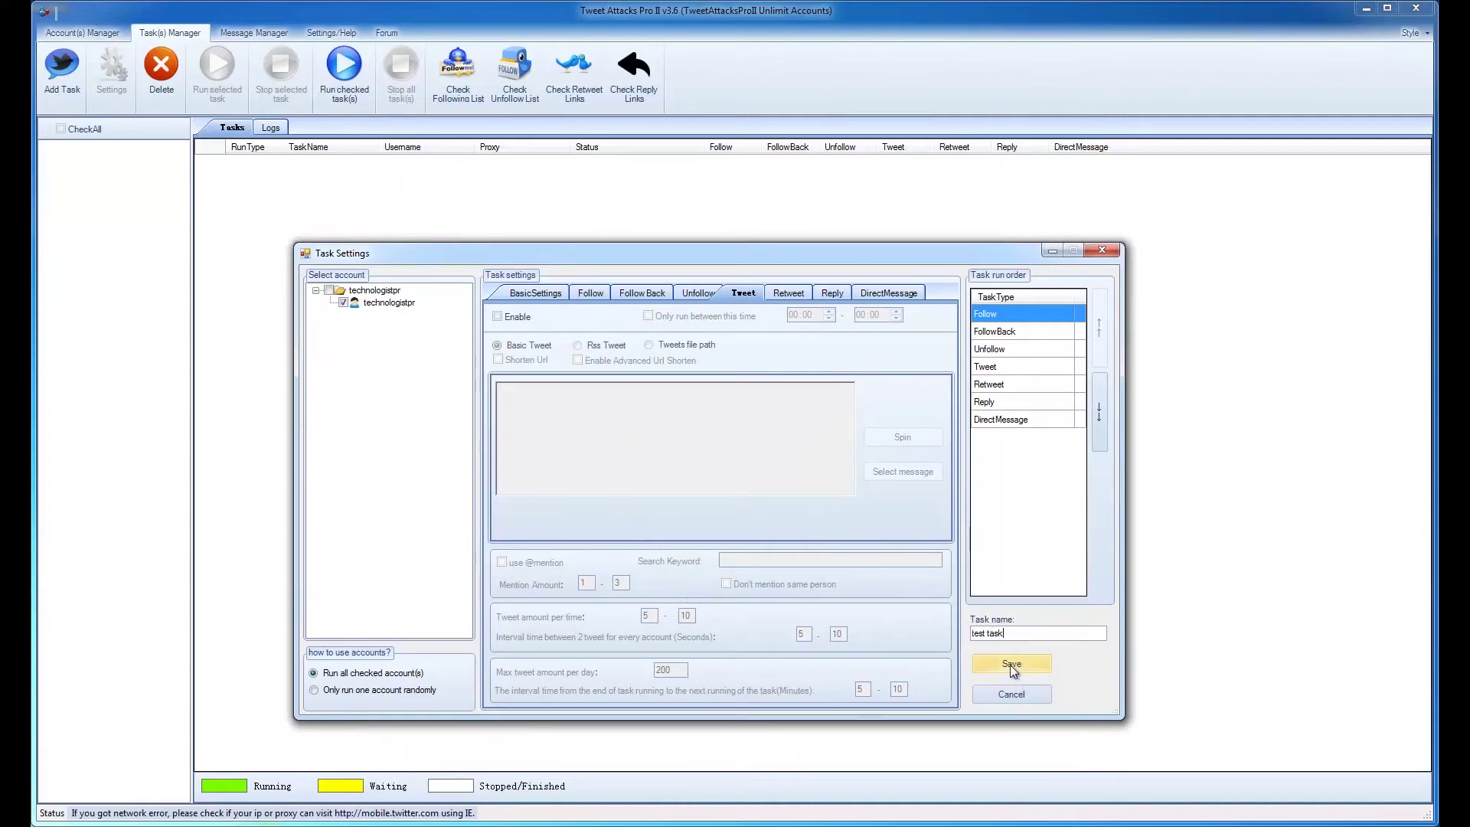
click(1012, 663)
- Tick test task's account and run the task one time
click(47, 147)
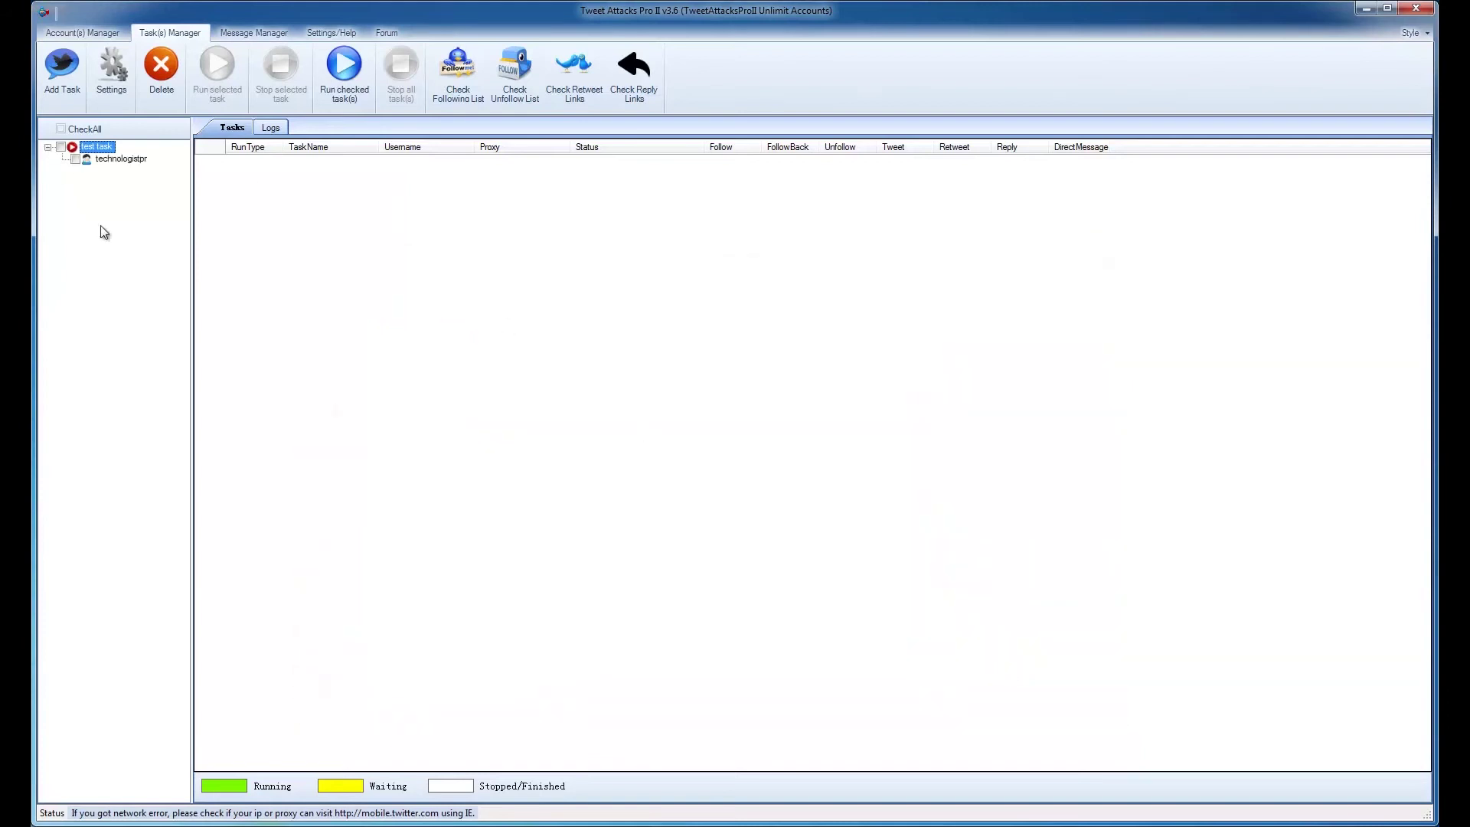
click(75, 160)
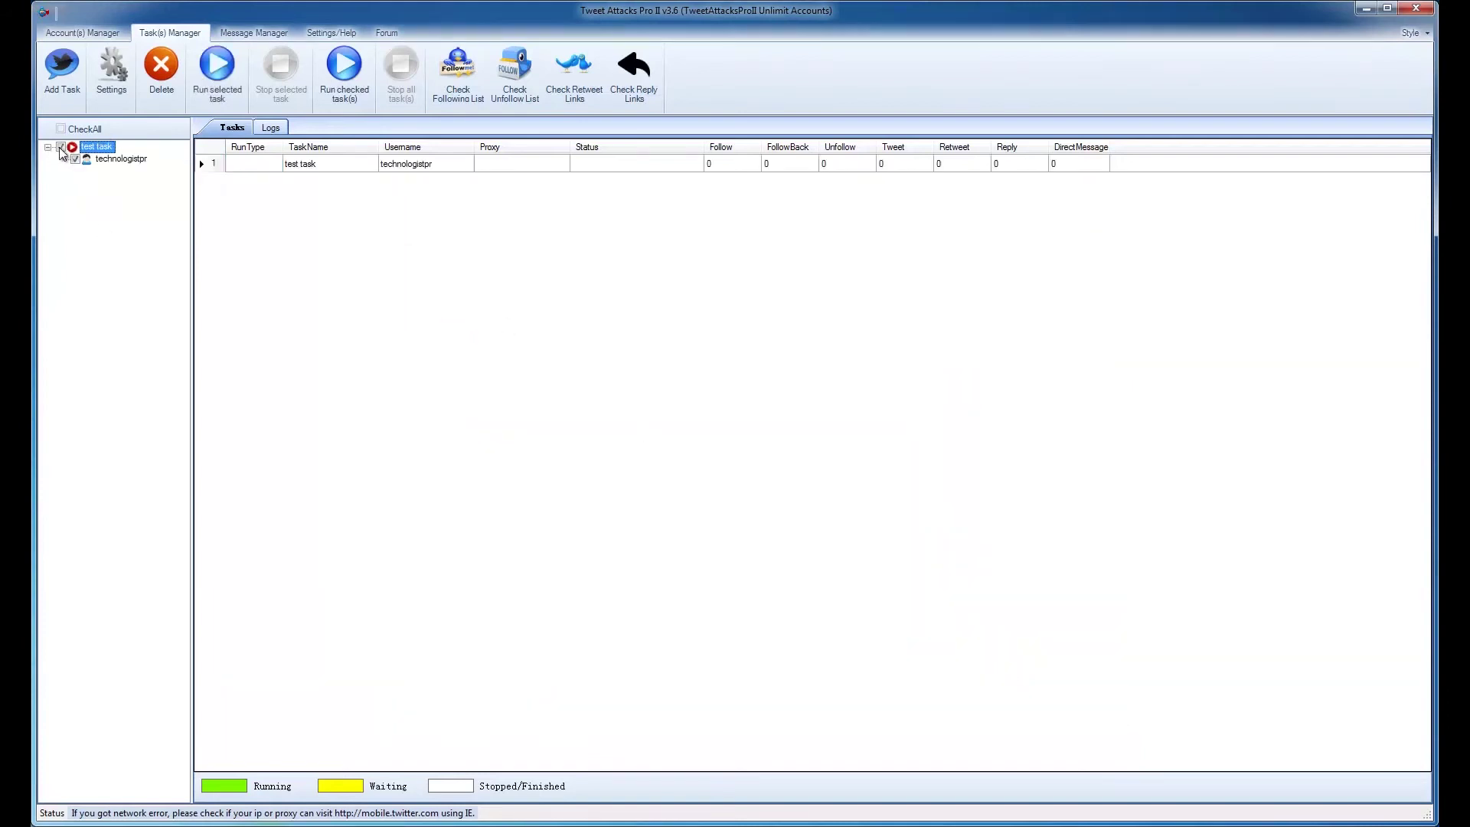
click(206, 164)
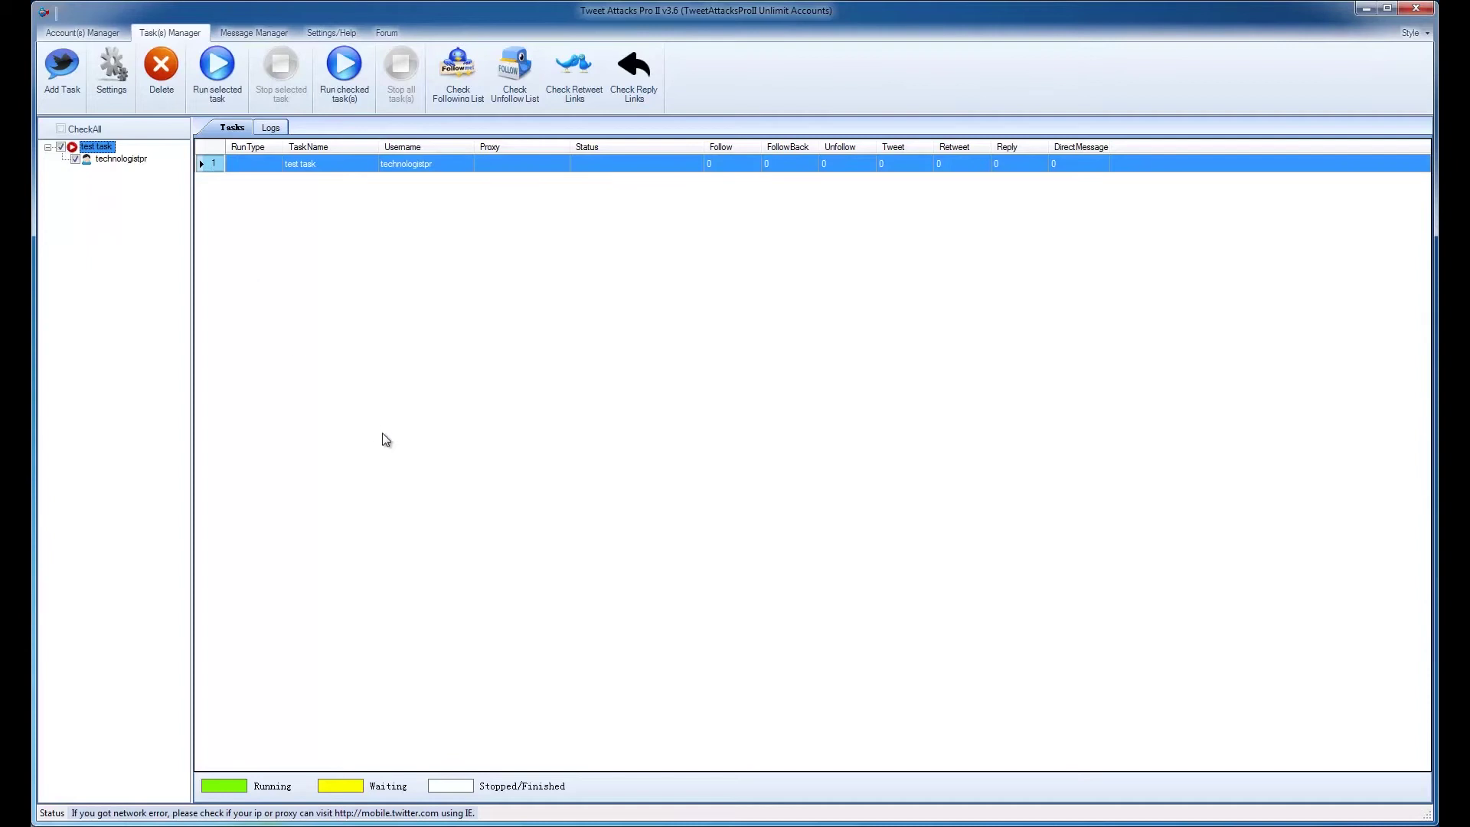
click(216, 68)
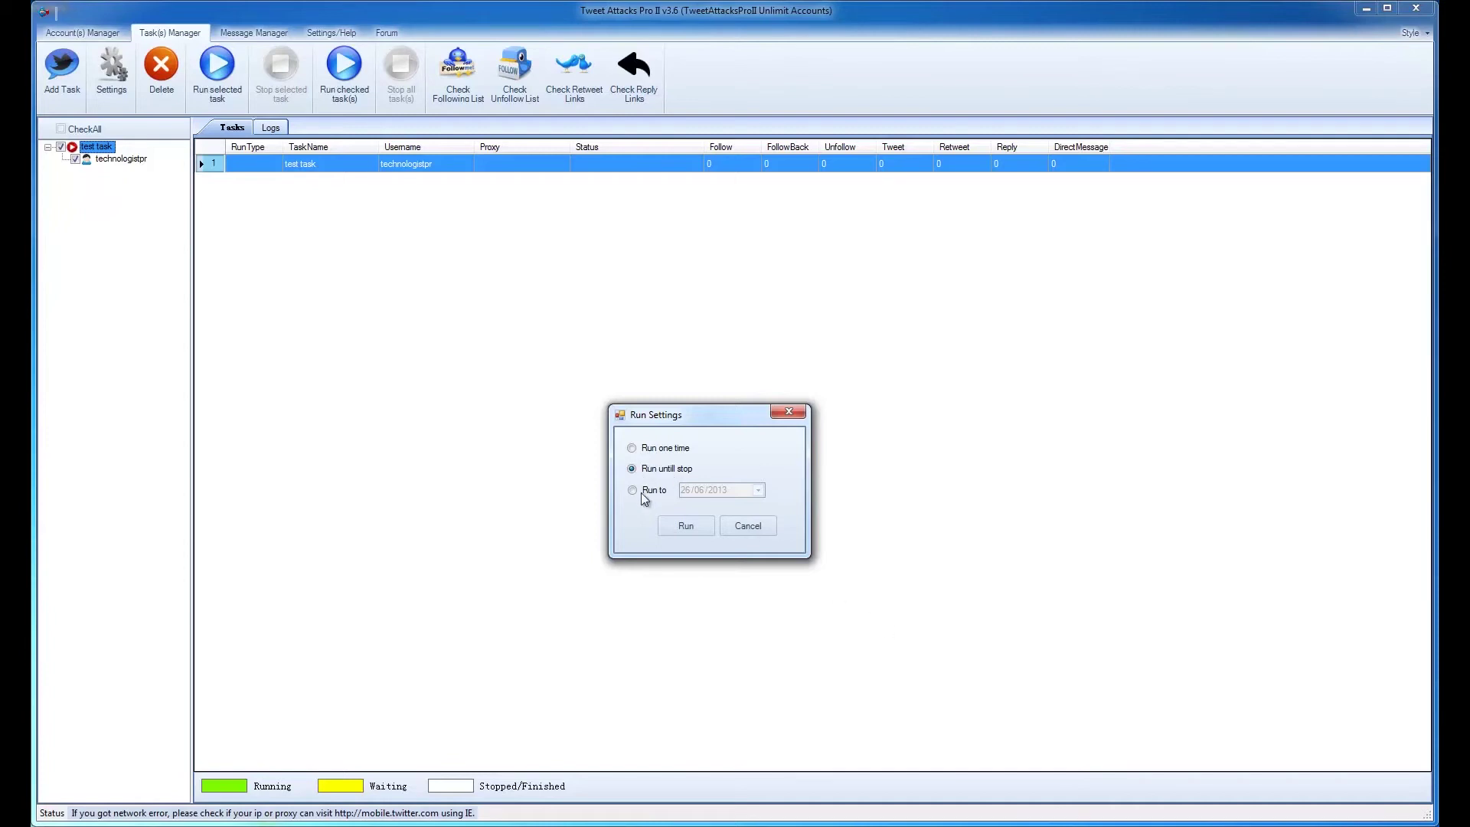
click(674, 448)
click(687, 527)
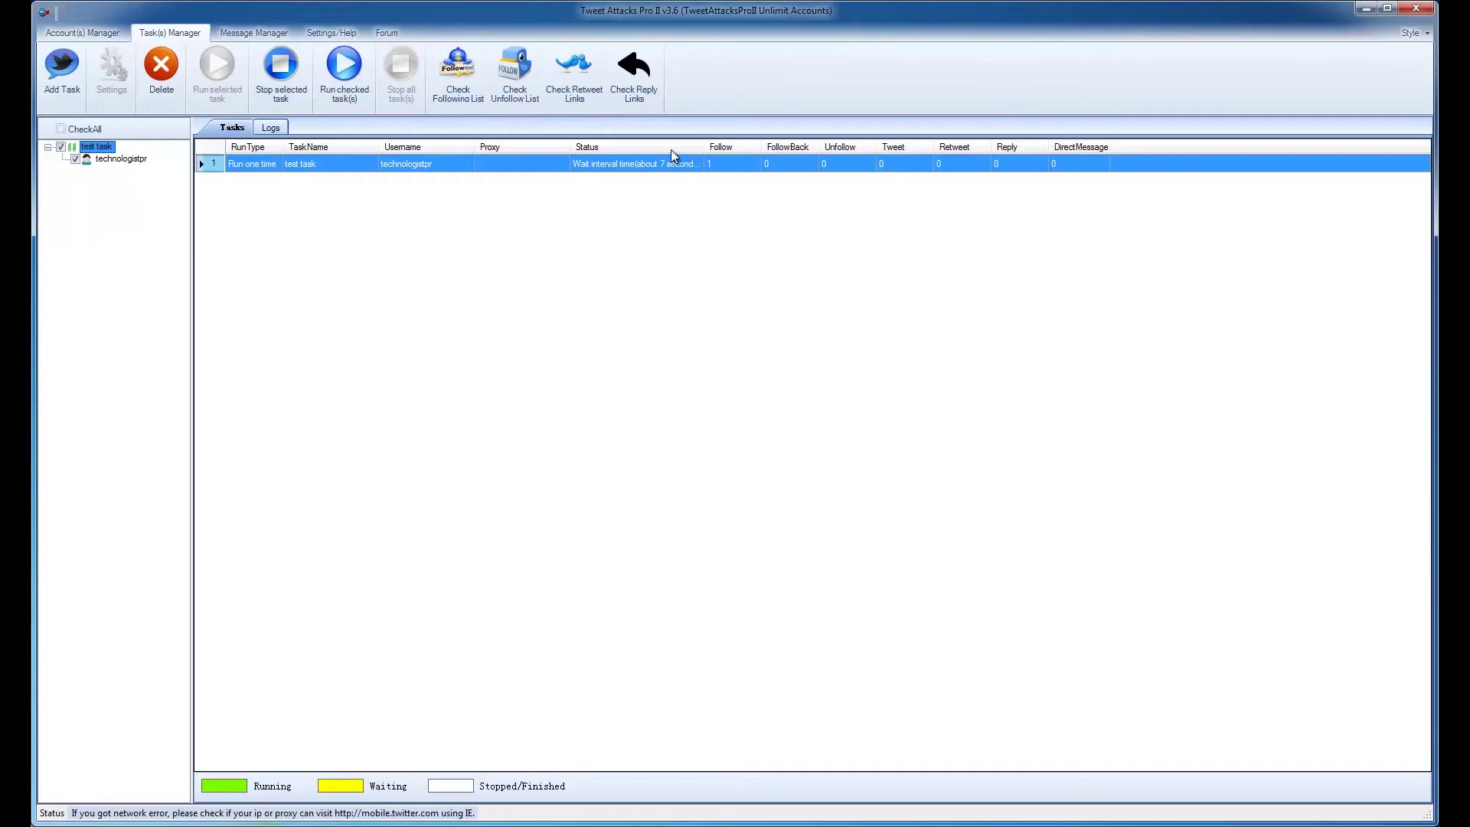
click(461, 73)
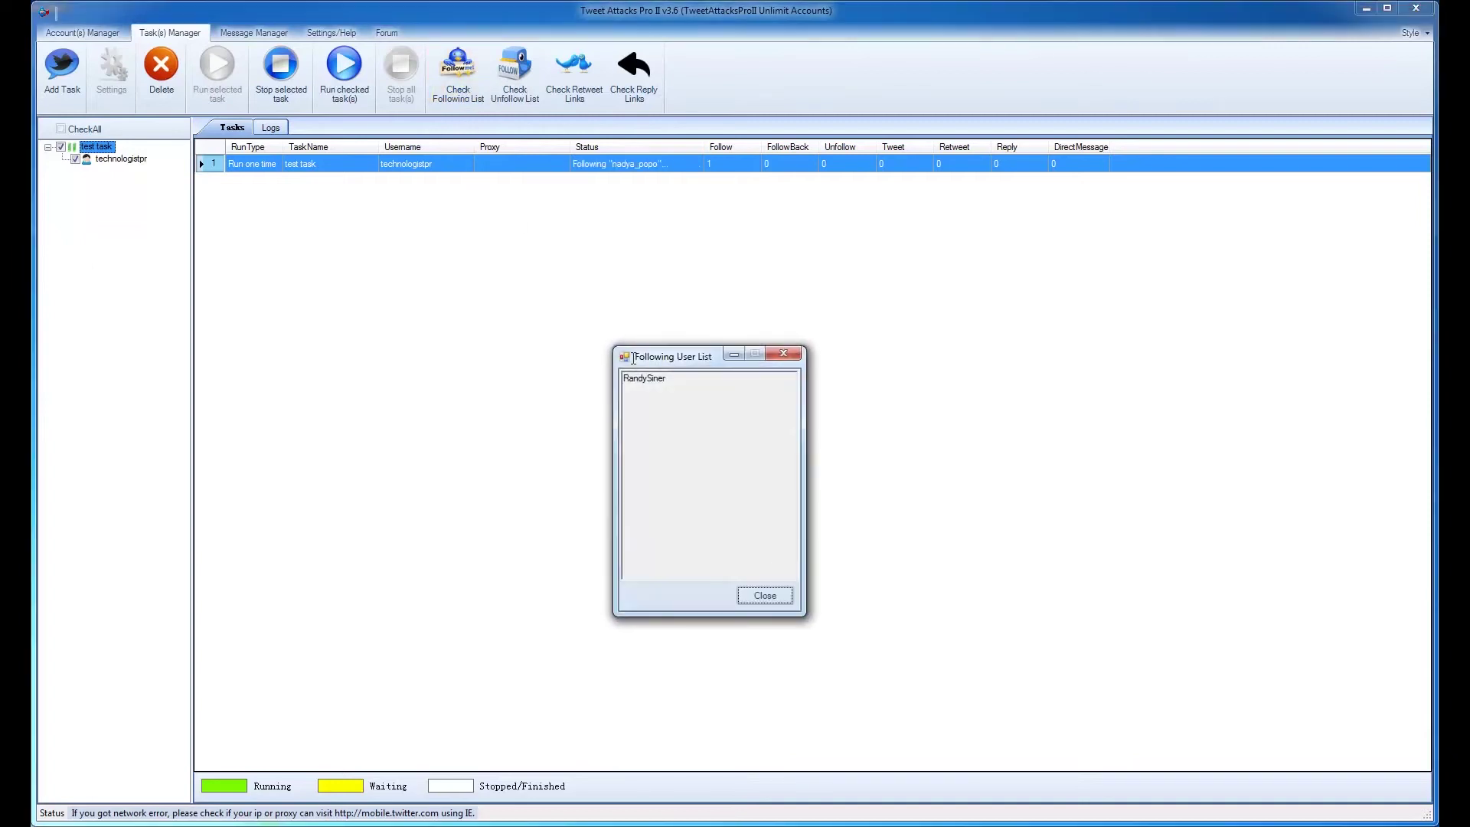
double_click(655, 379)
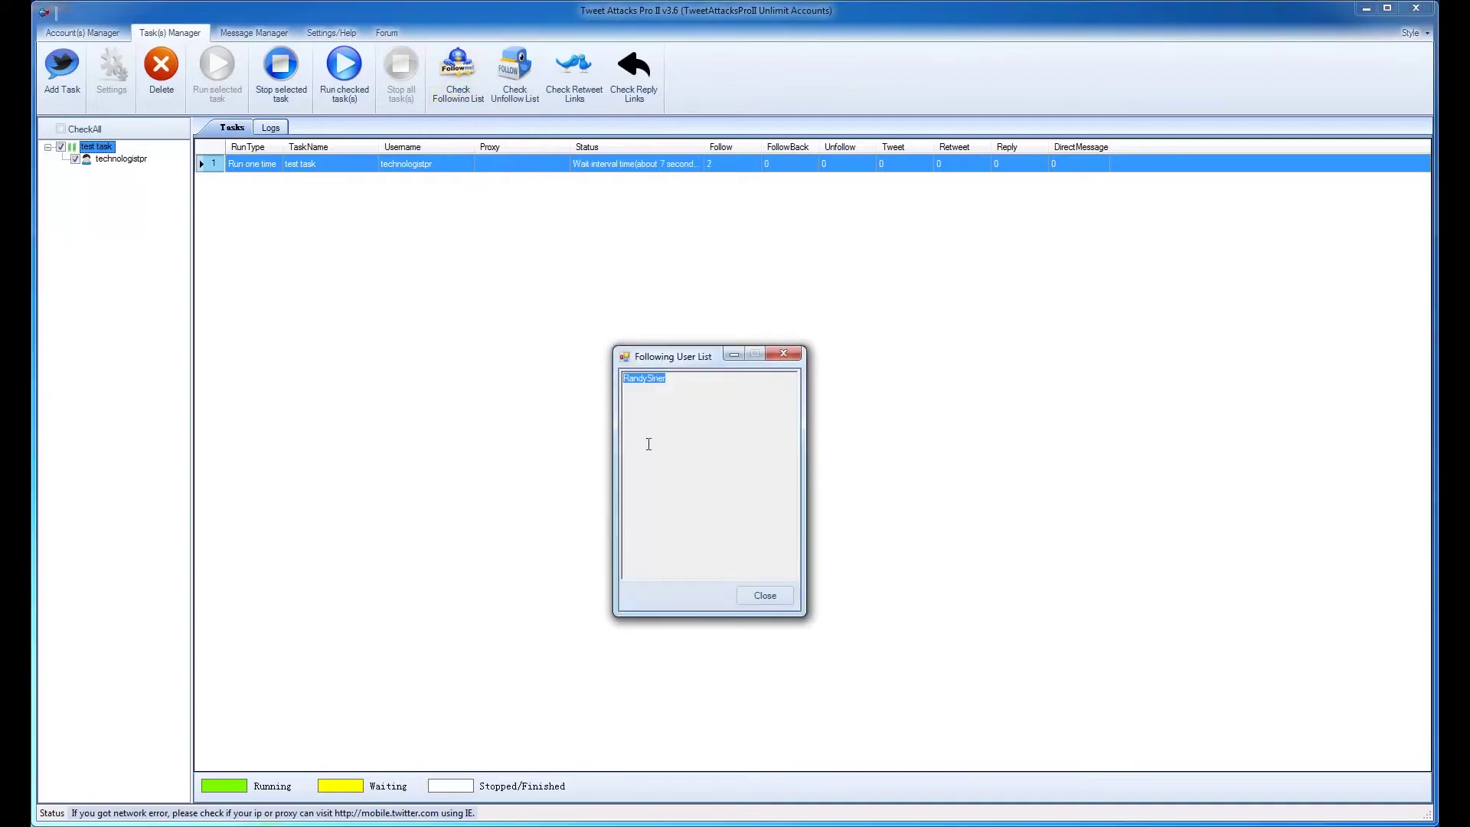
click(766, 595)
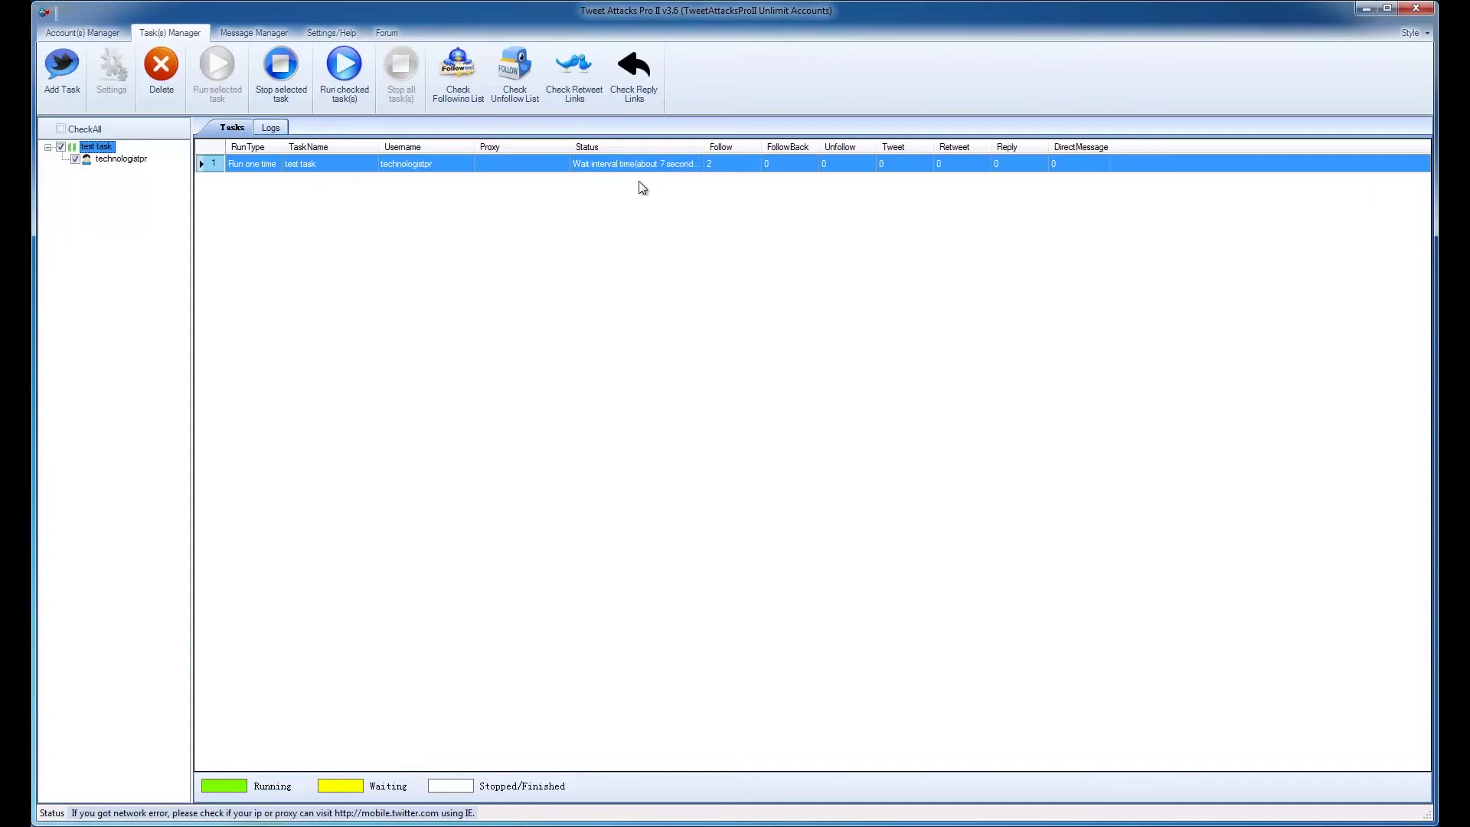
click(459, 69)
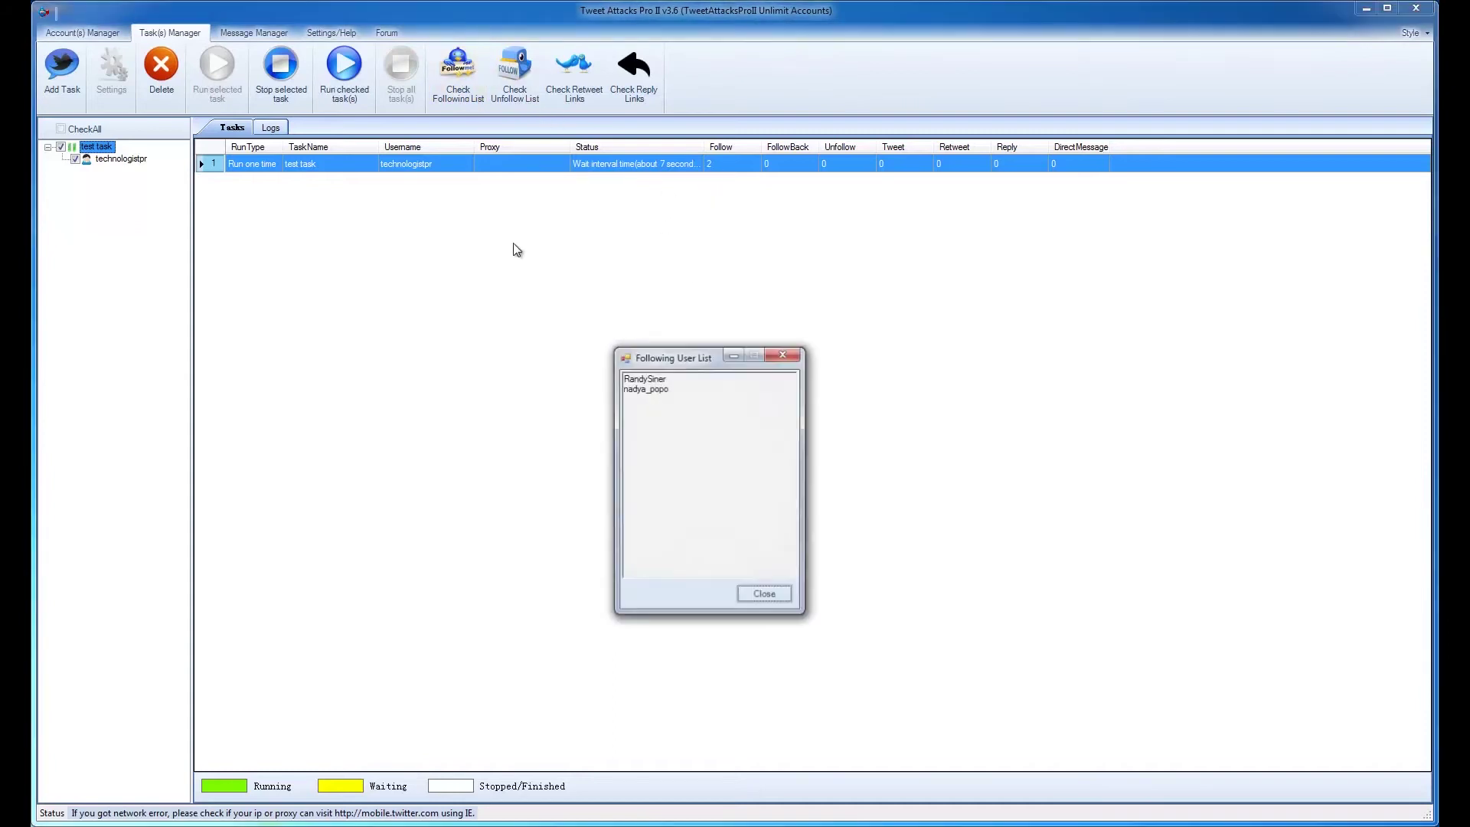
click(765, 596)
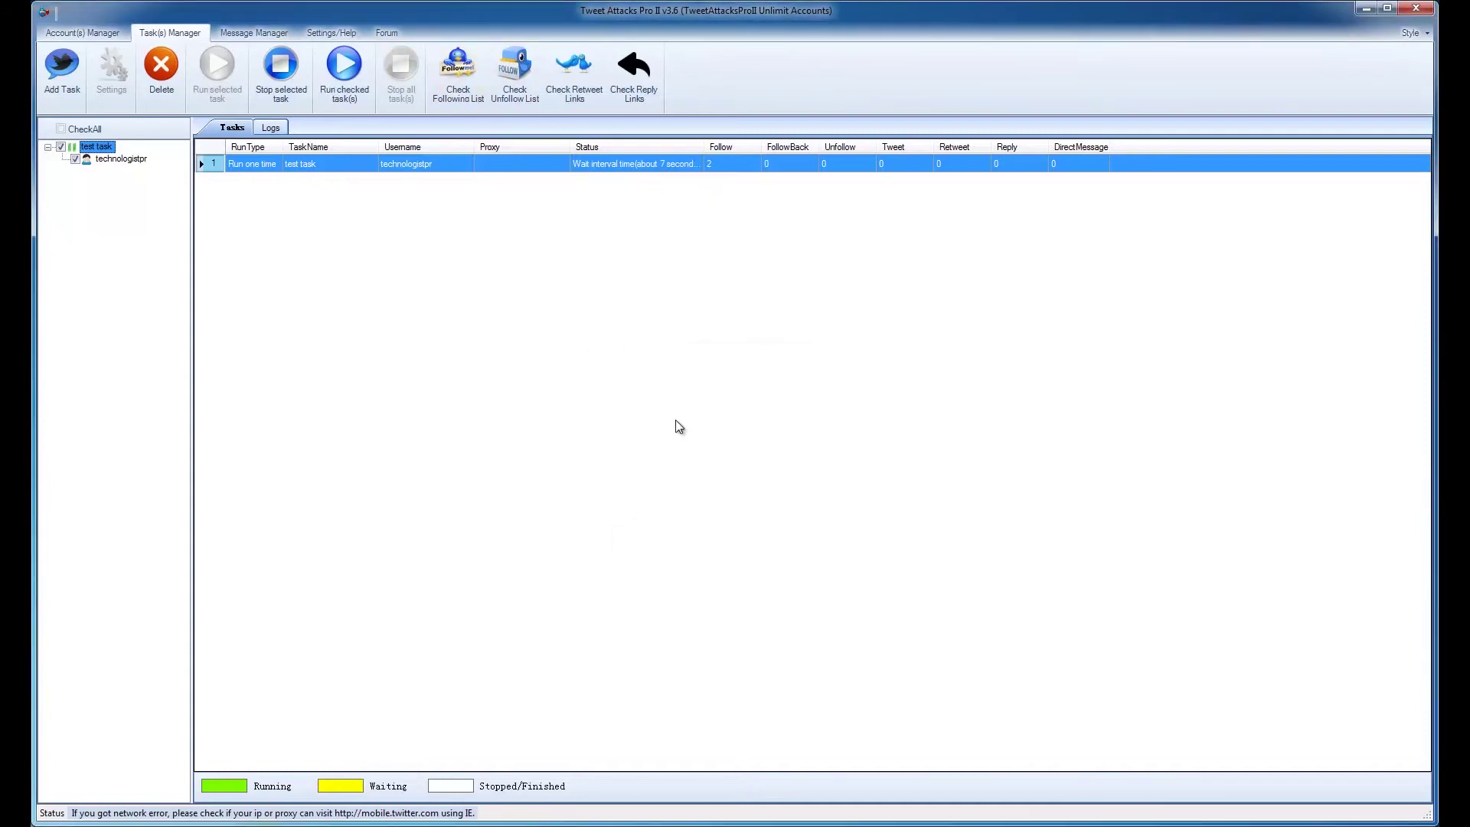
click(511, 69)
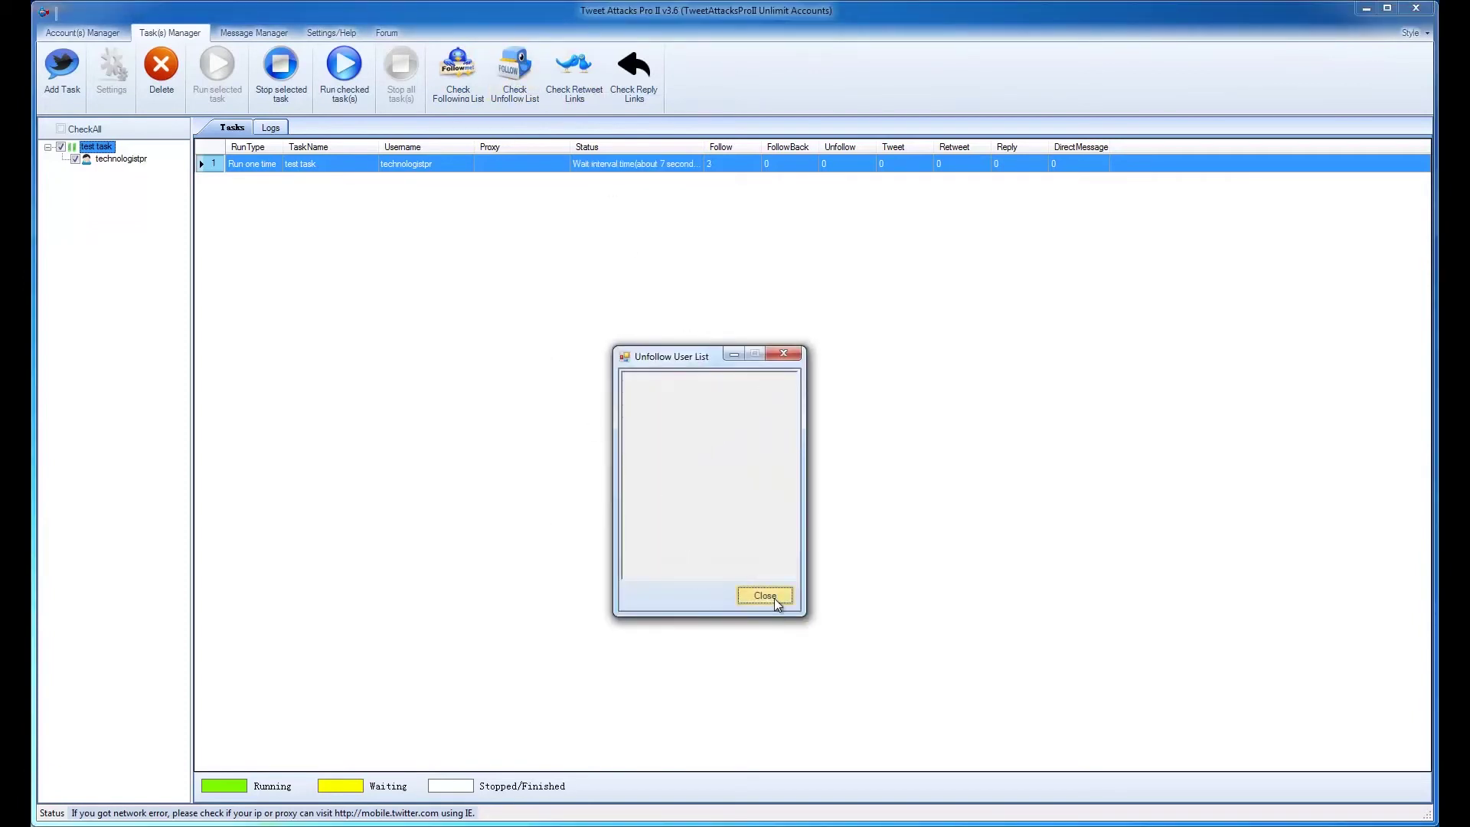
click(766, 597)
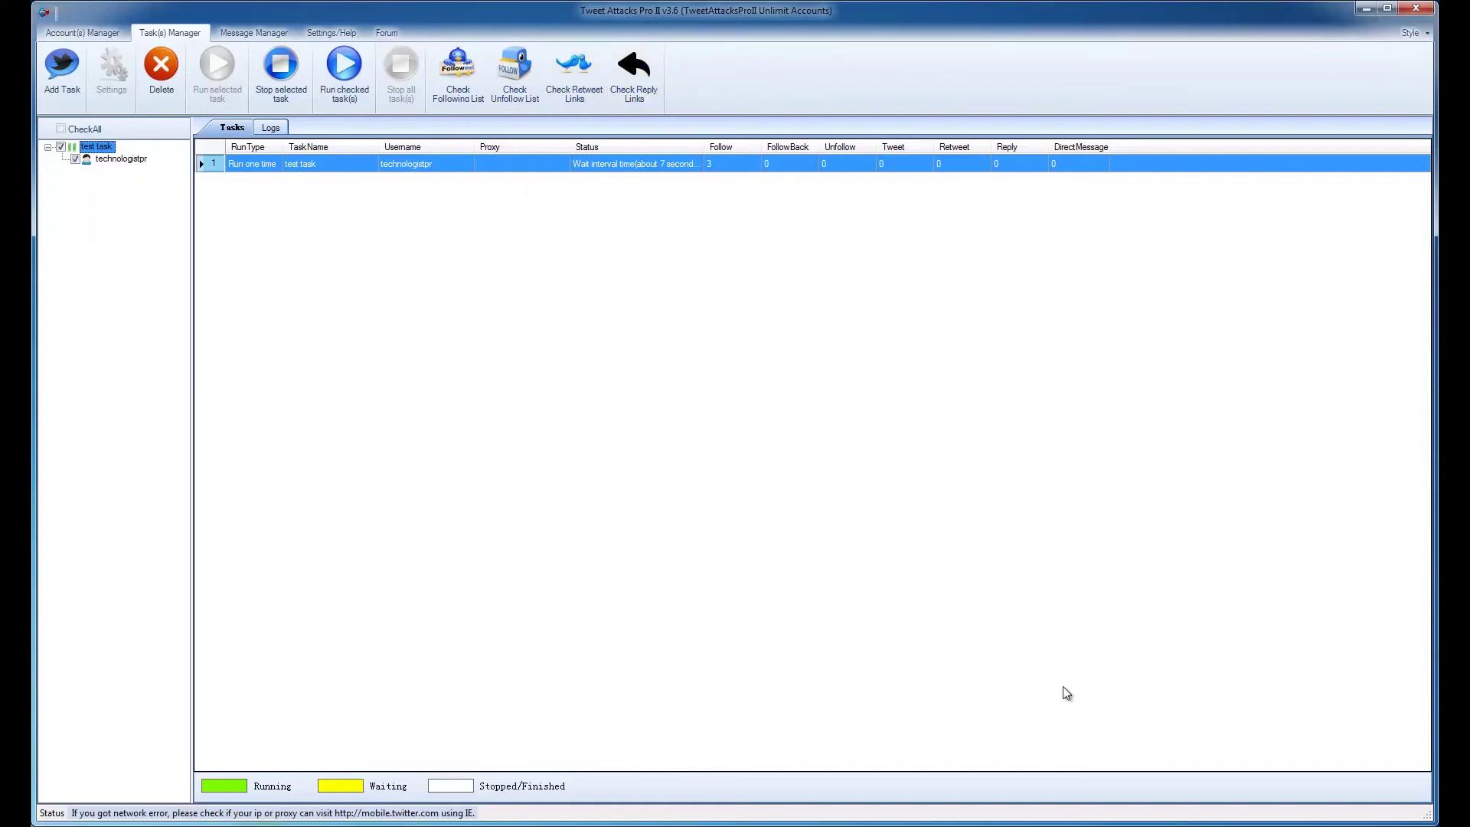
- Open Demo1's first content, try spinning it (fails on missing username), and preview it
click(253, 32)
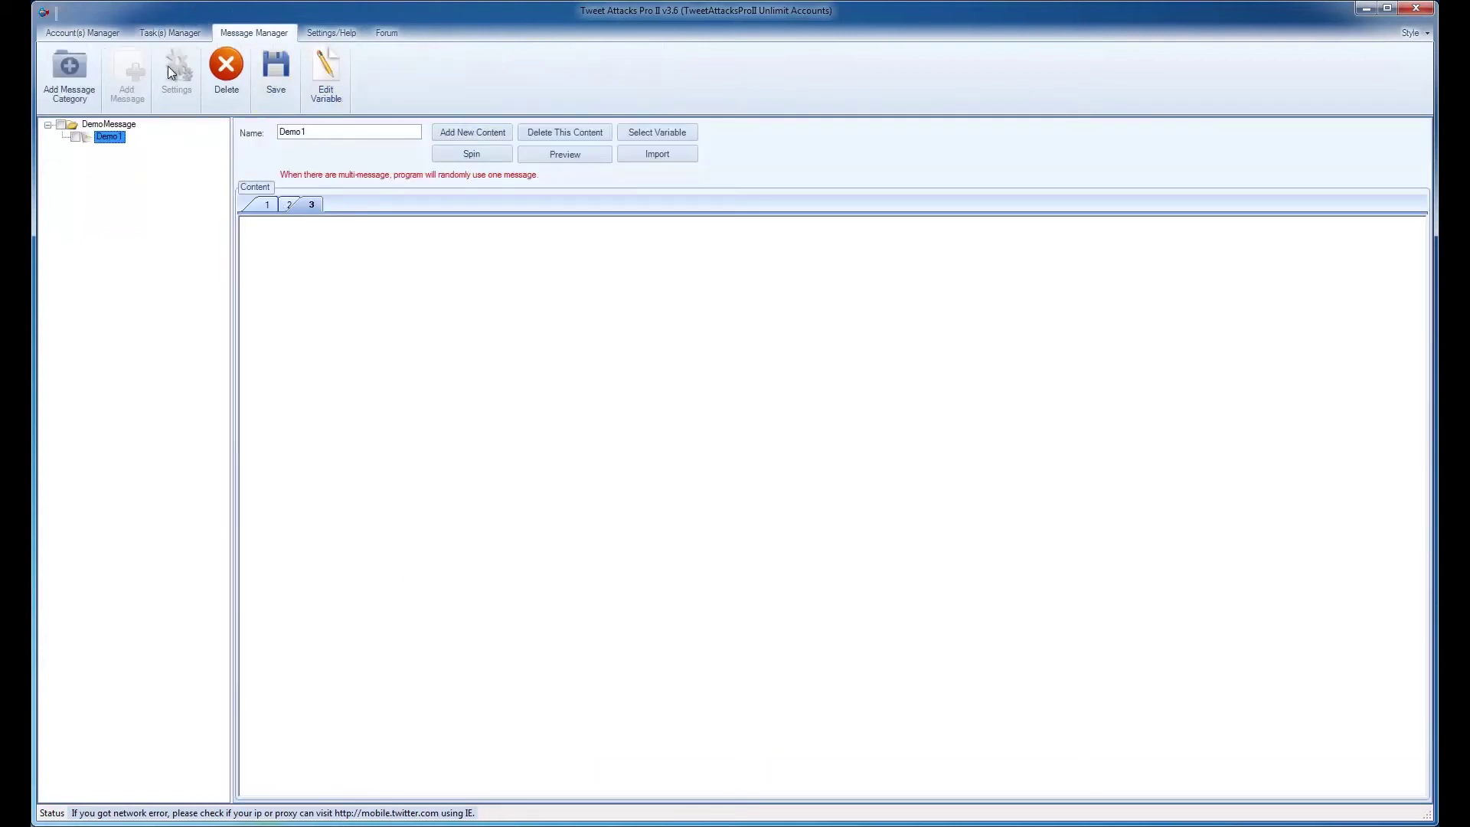
click(267, 205)
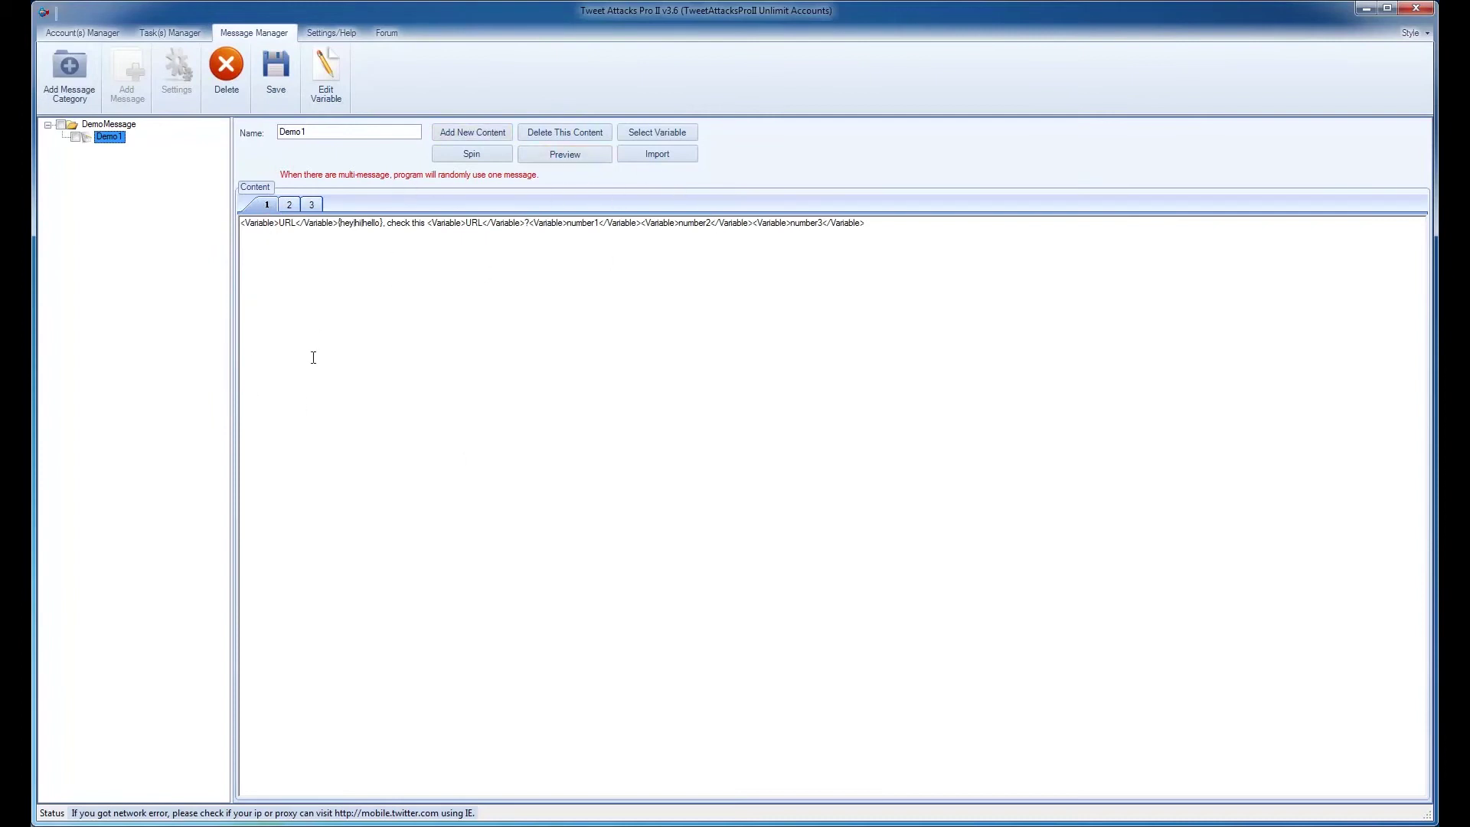
click(476, 155)
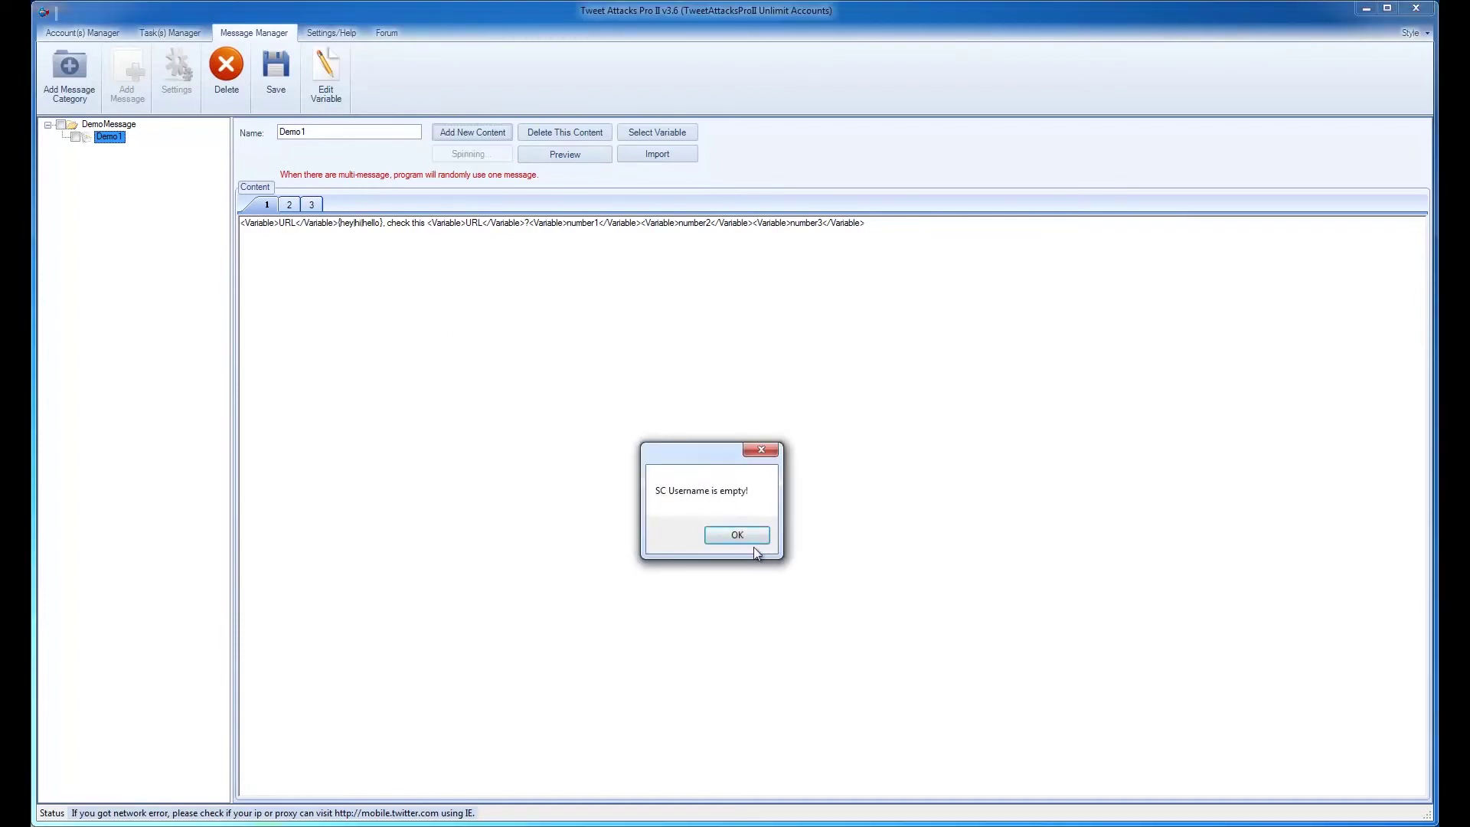
click(737, 535)
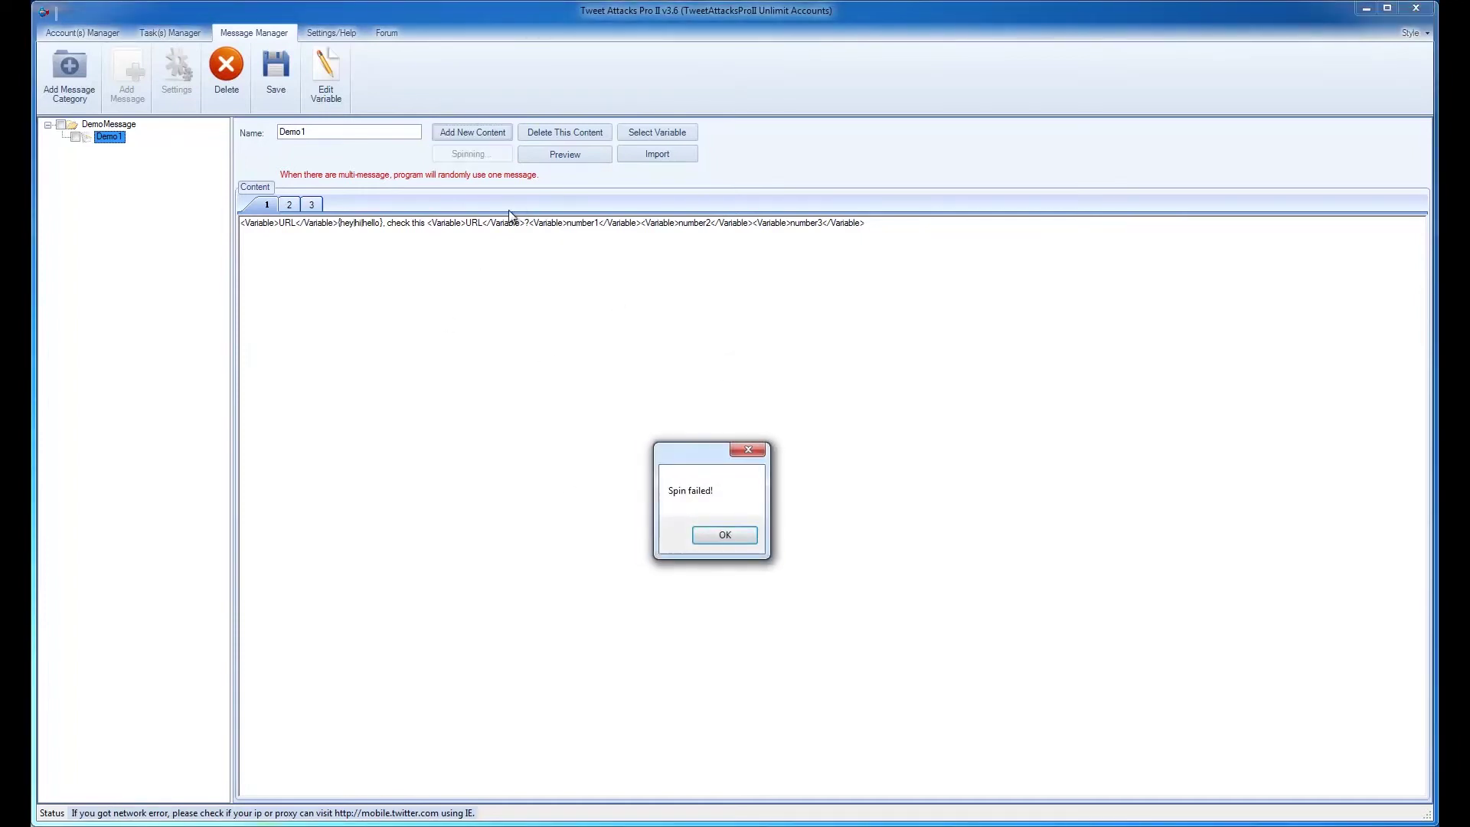
click(737, 536)
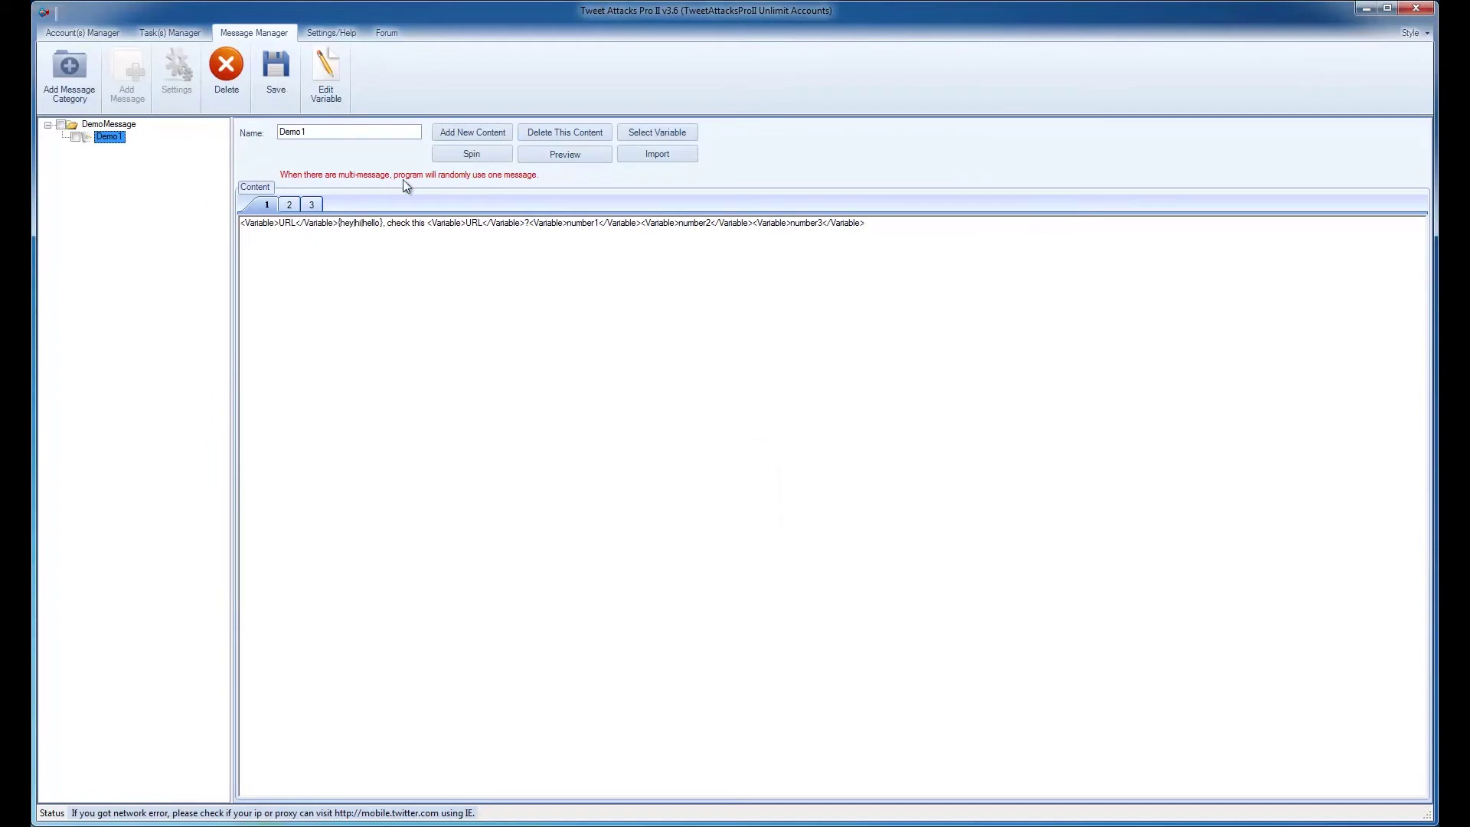
click(598, 154)
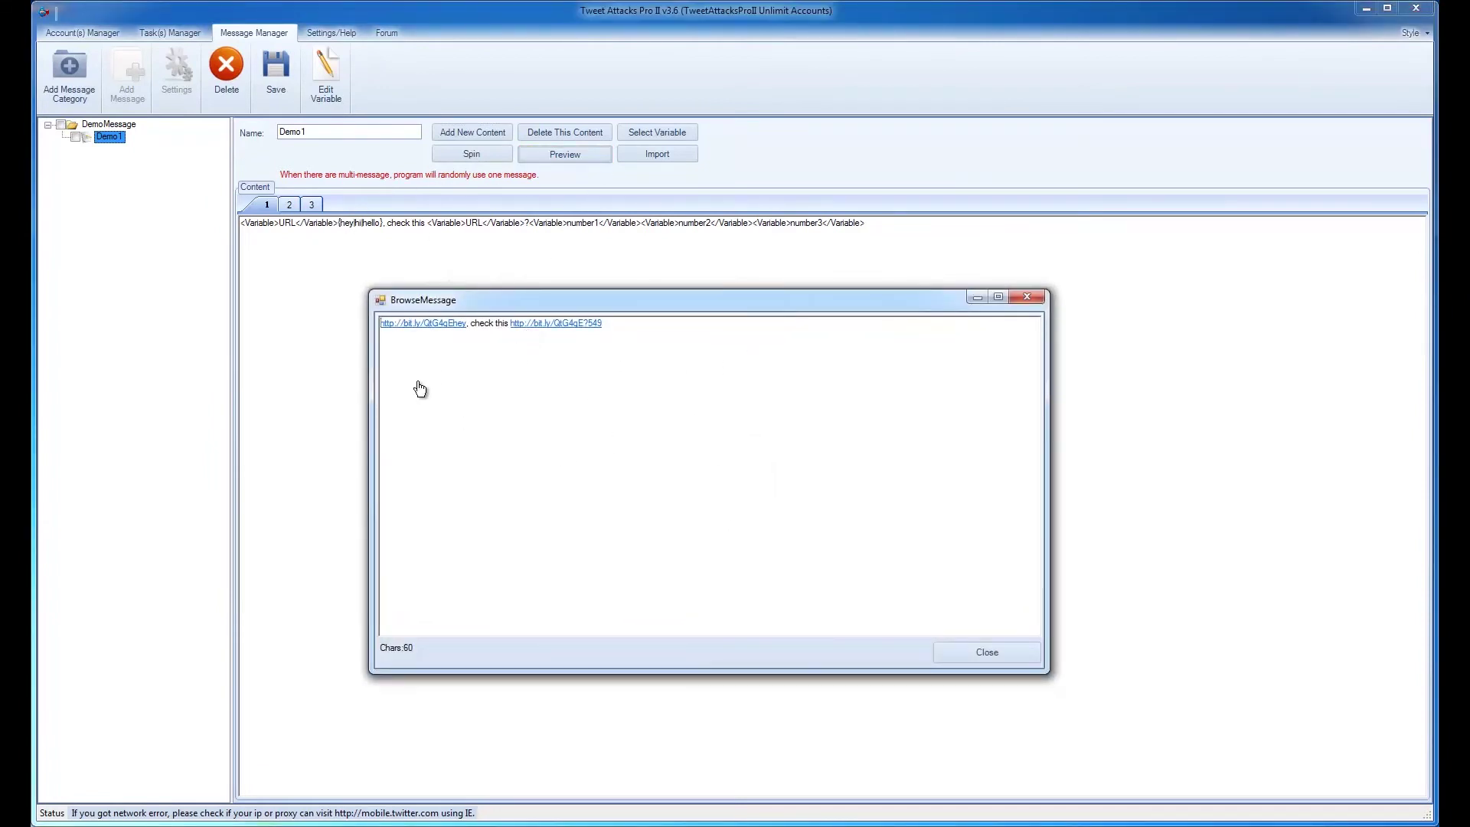
click(995, 655)
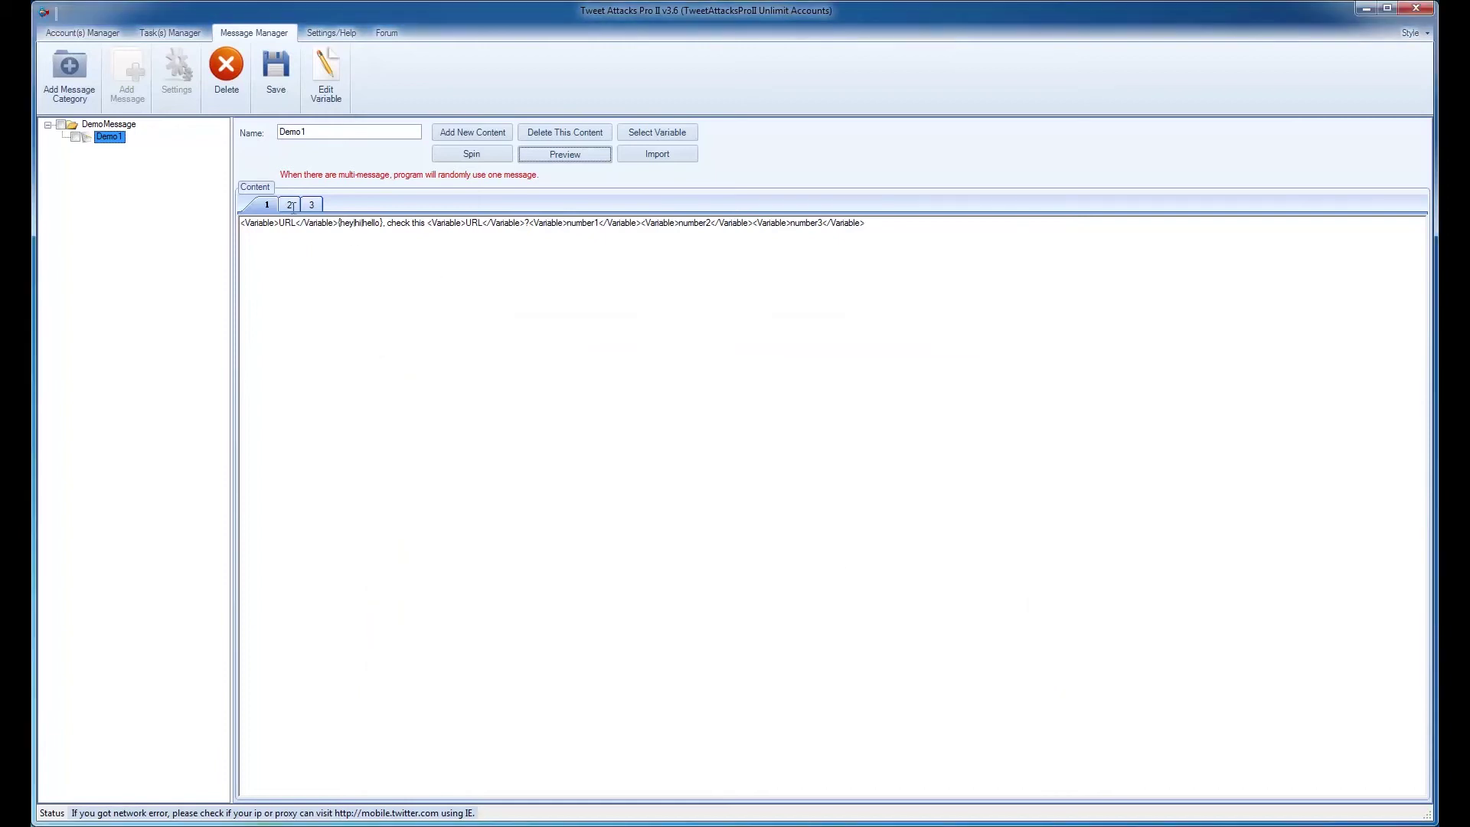
- Preview the second content, view the variable list, then add a new empty content version
click(290, 205)
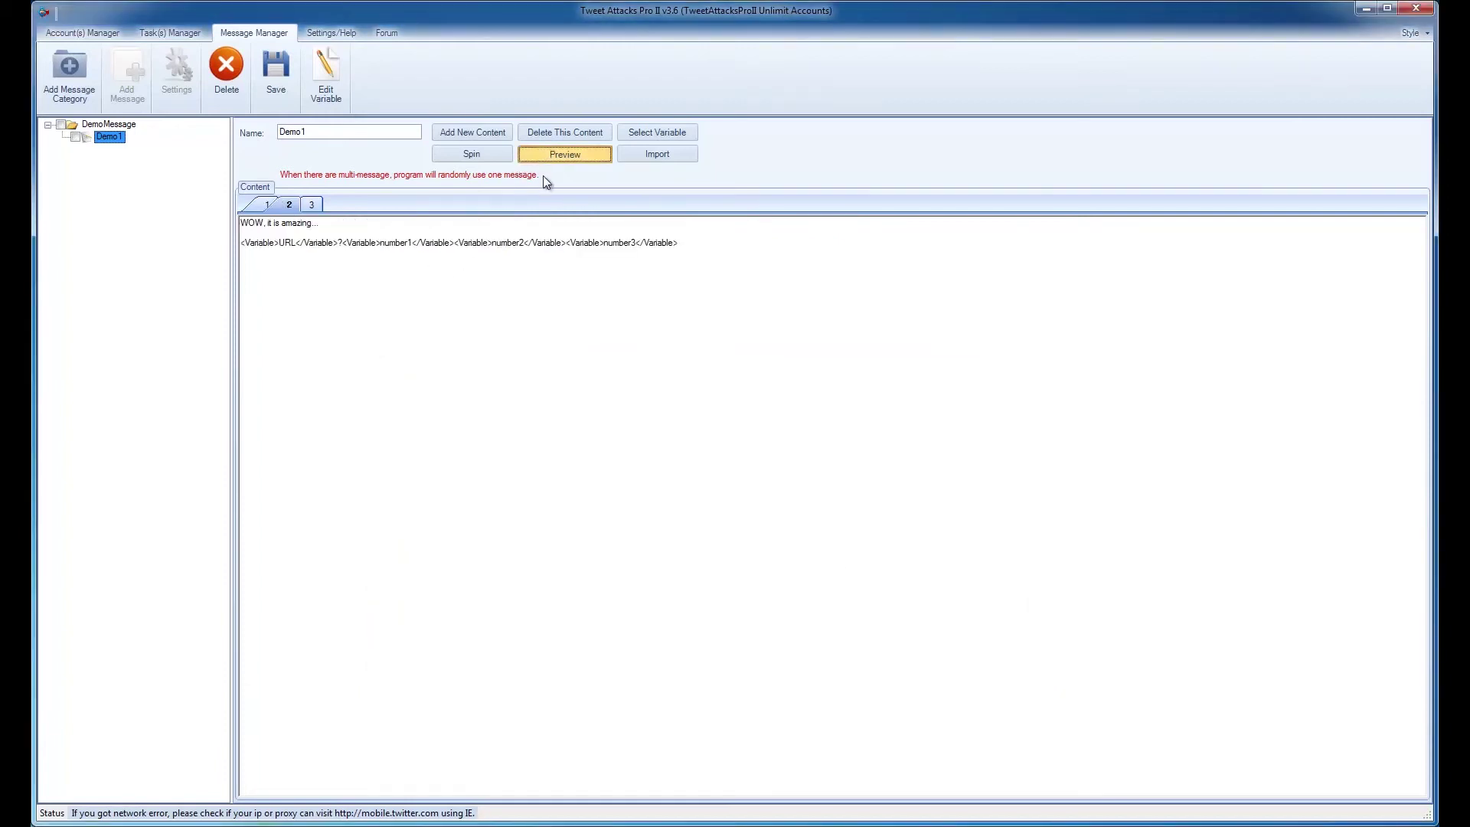
click(545, 156)
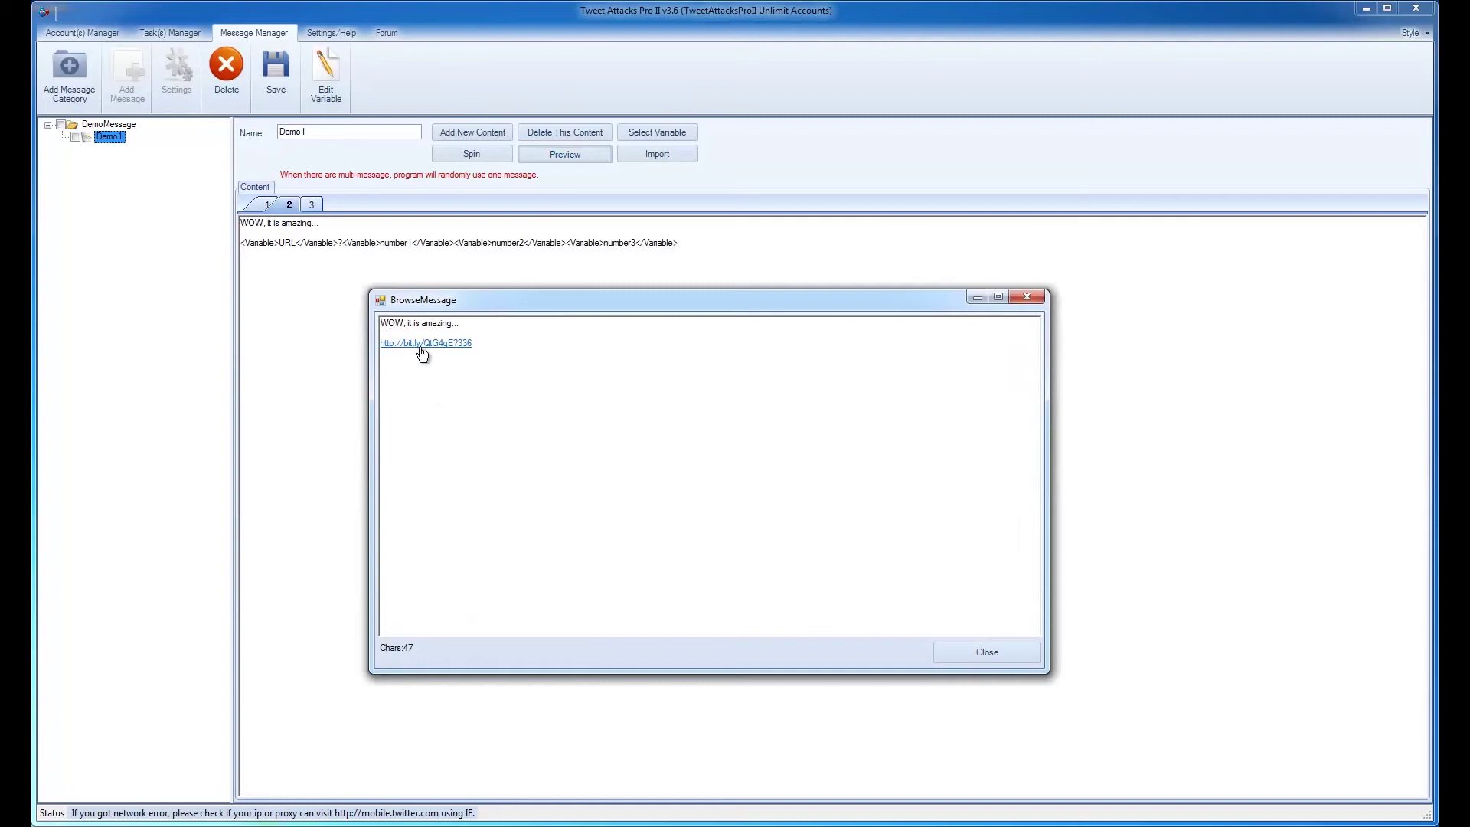
click(1000, 652)
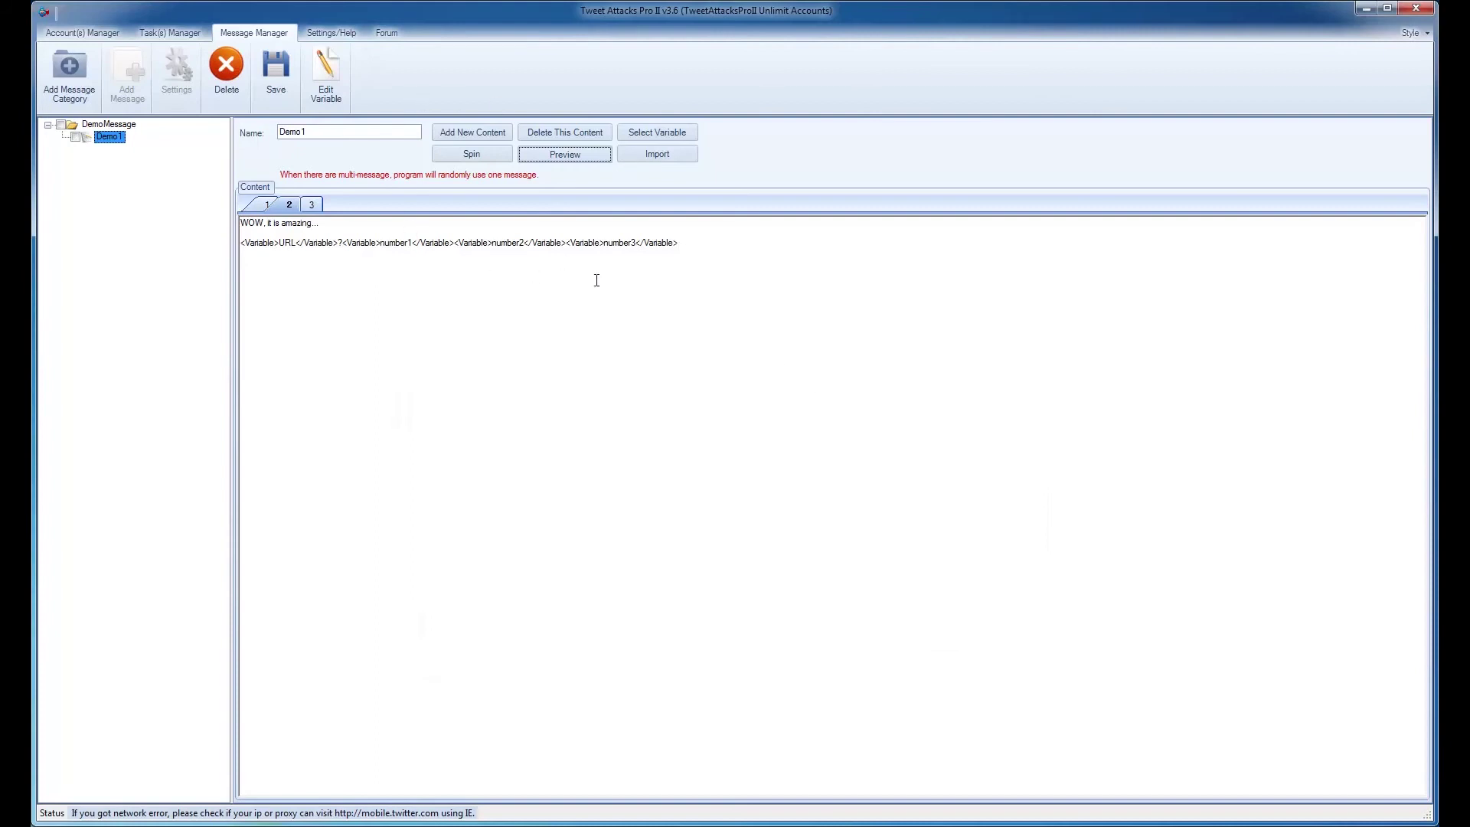
click(649, 134)
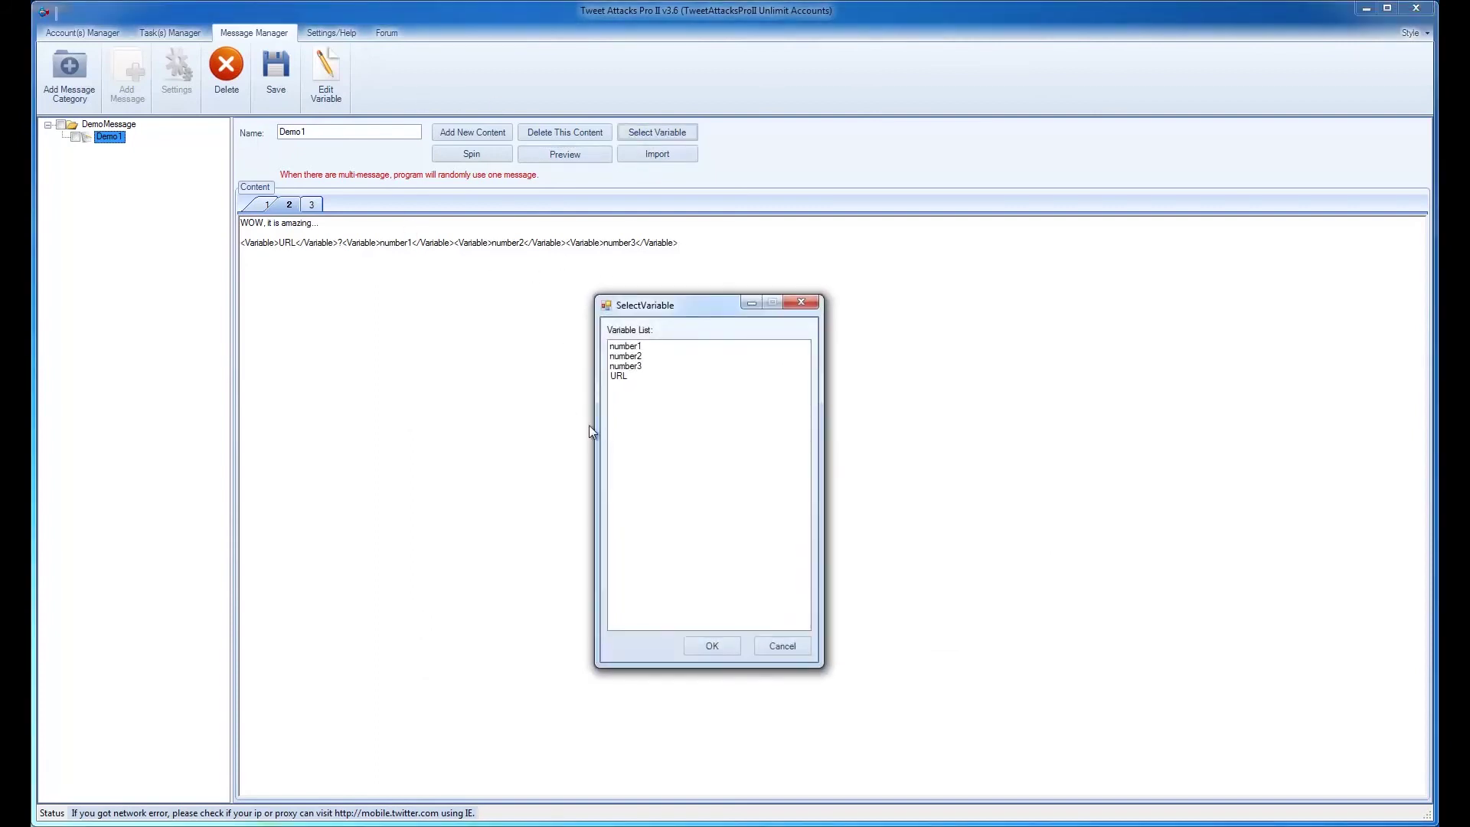
click(782, 645)
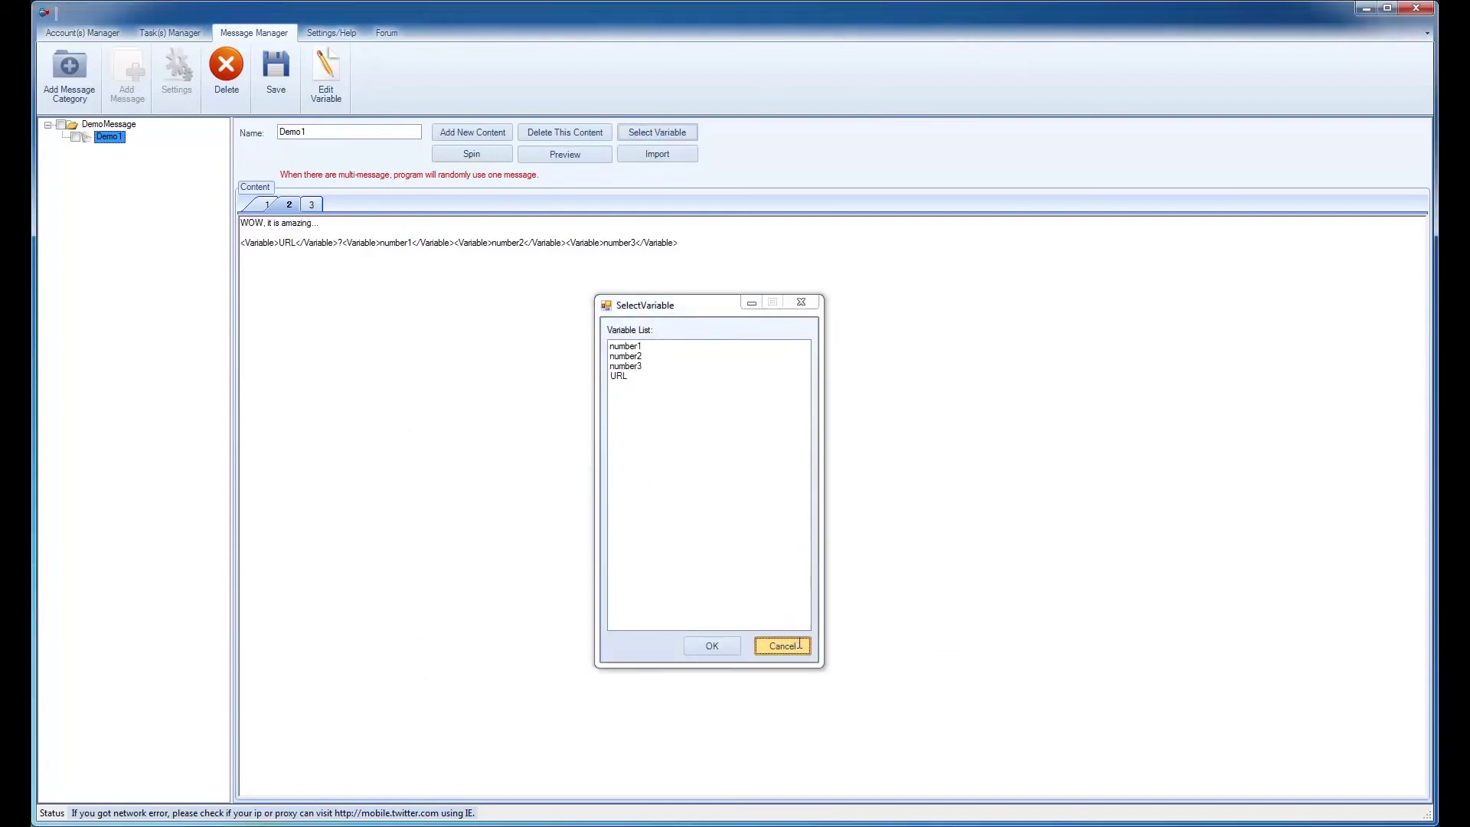
click(496, 130)
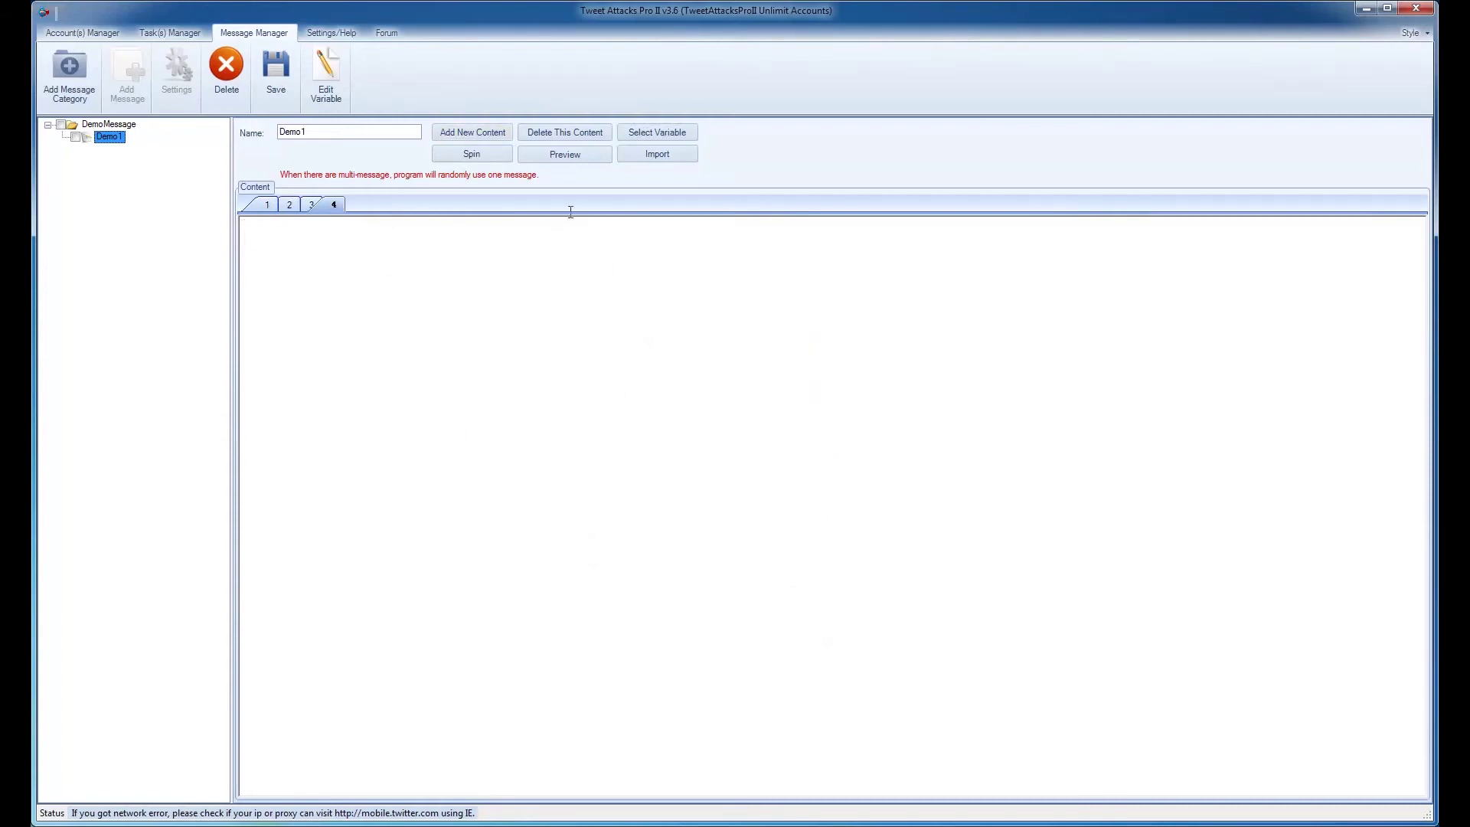
click(325, 73)
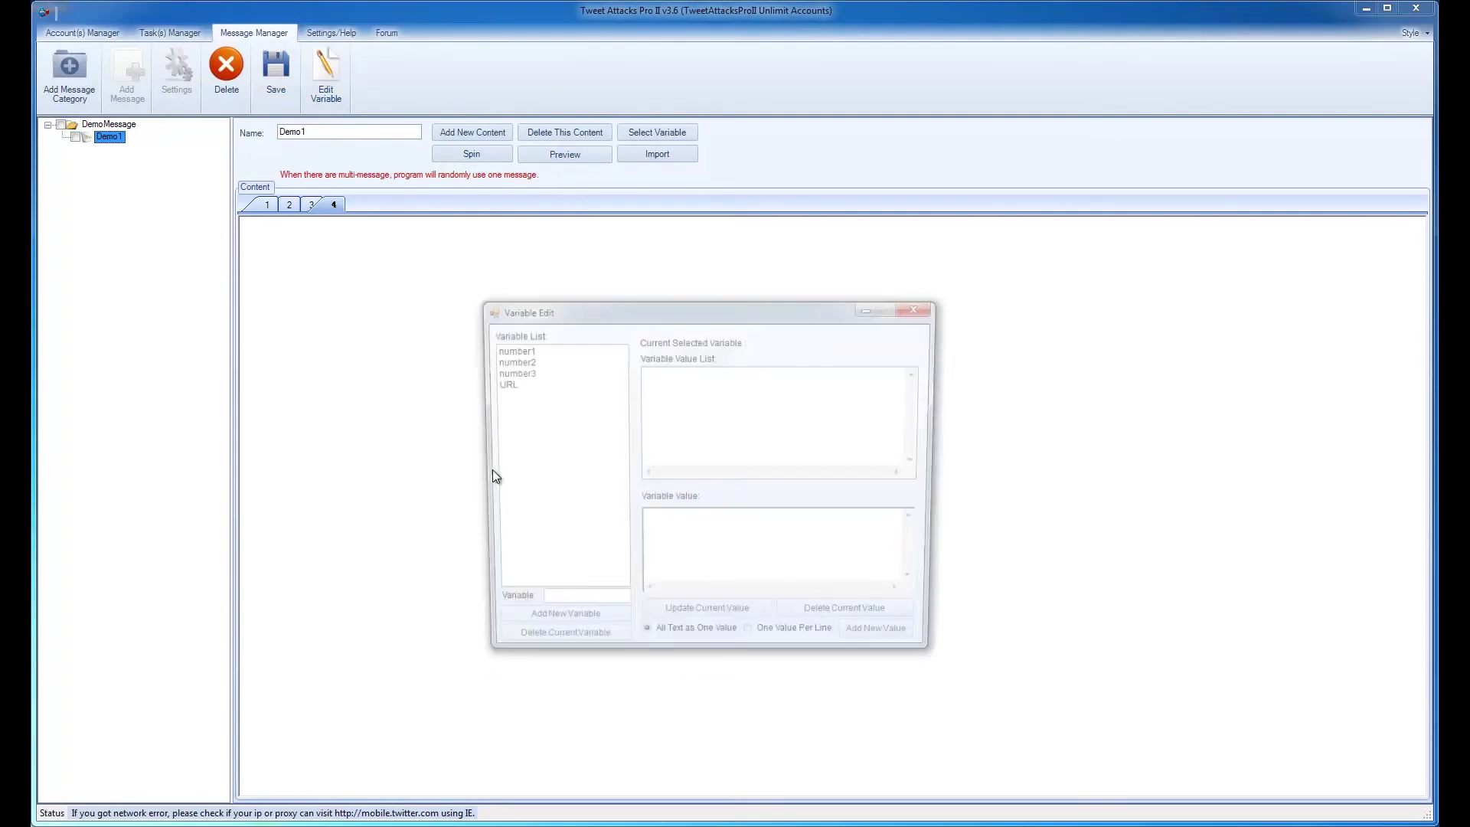
click(517, 351)
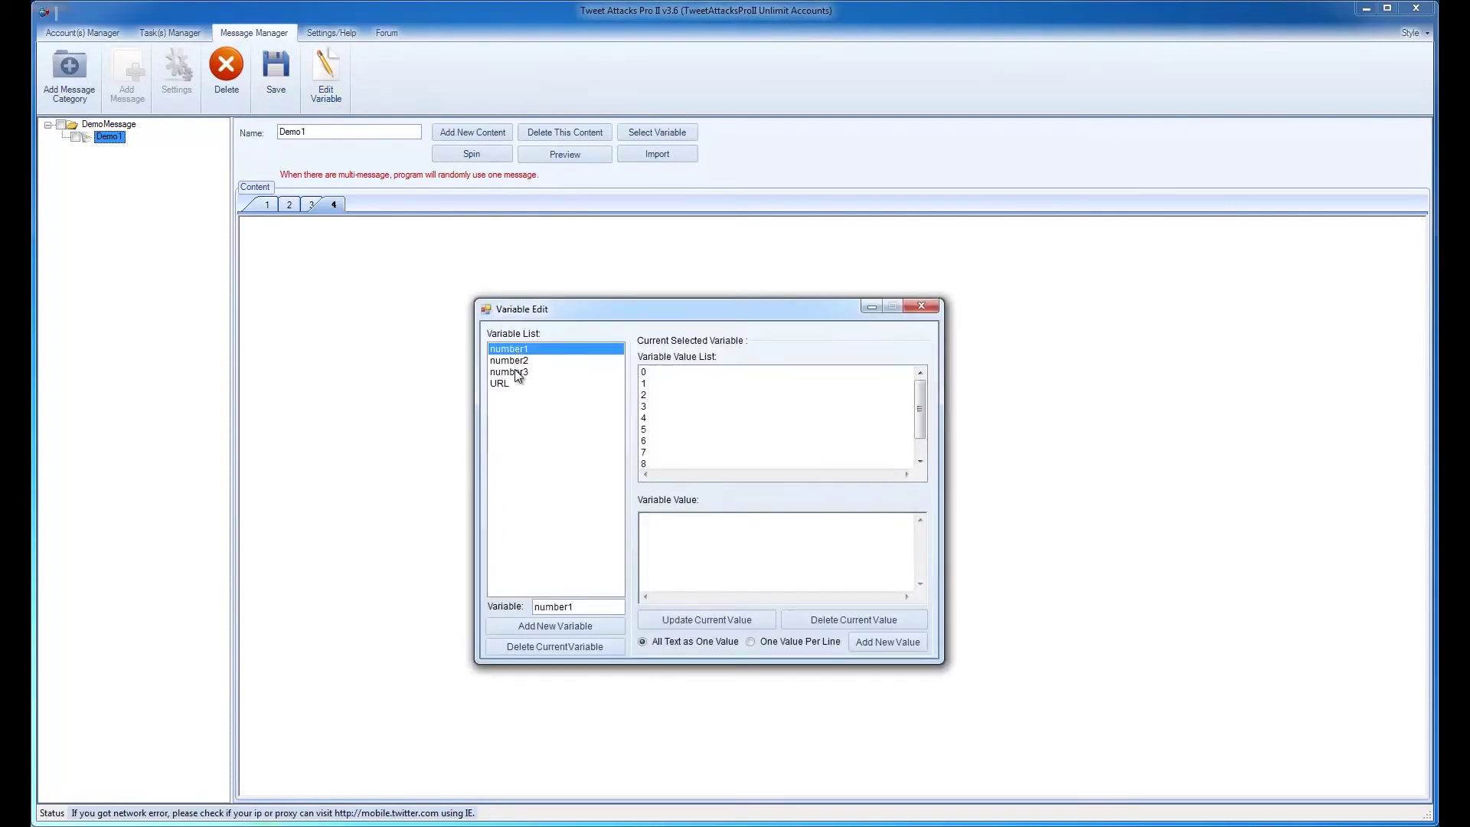
click(518, 361)
click(517, 372)
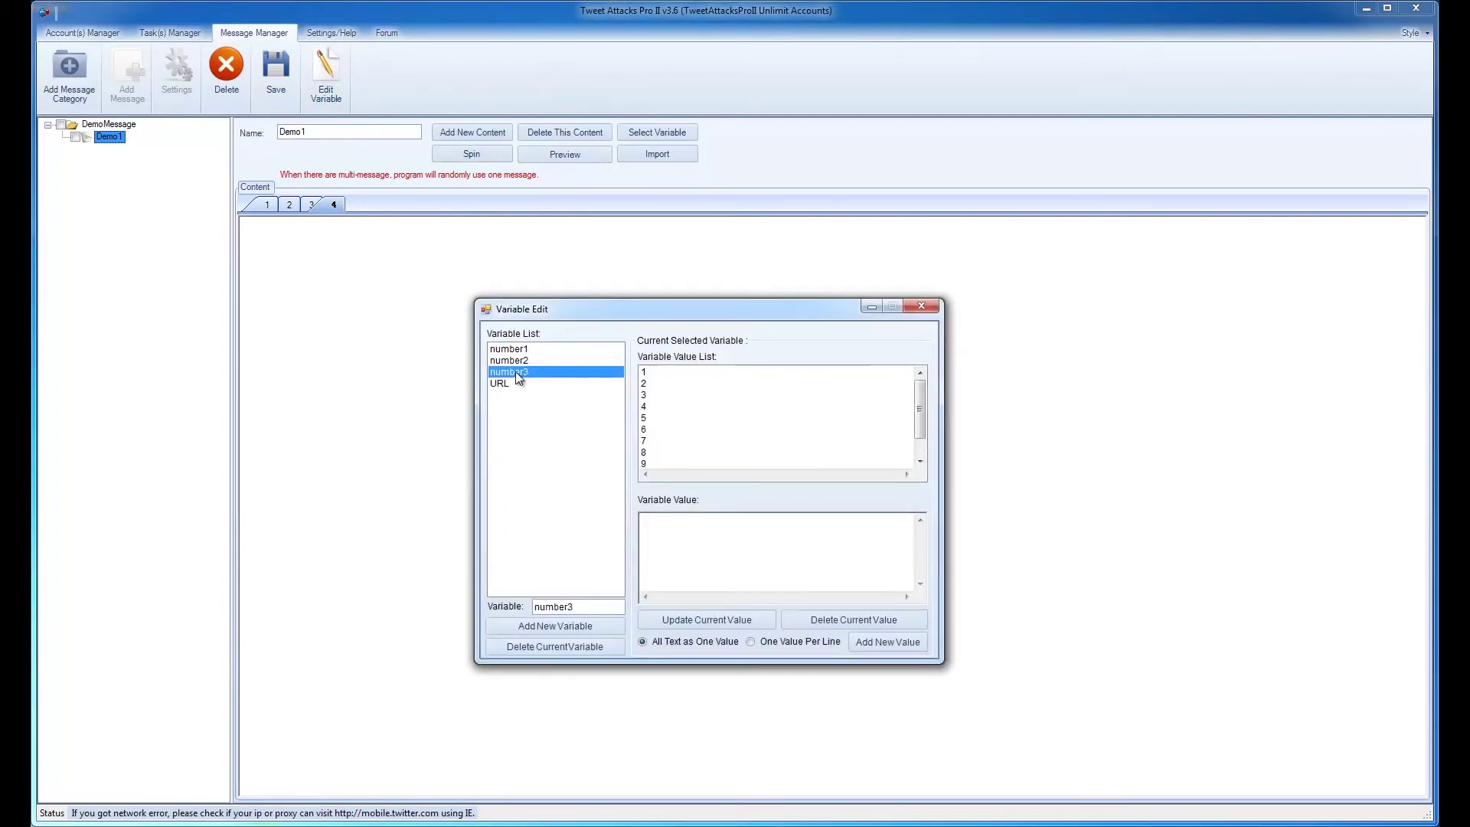
click(510, 383)
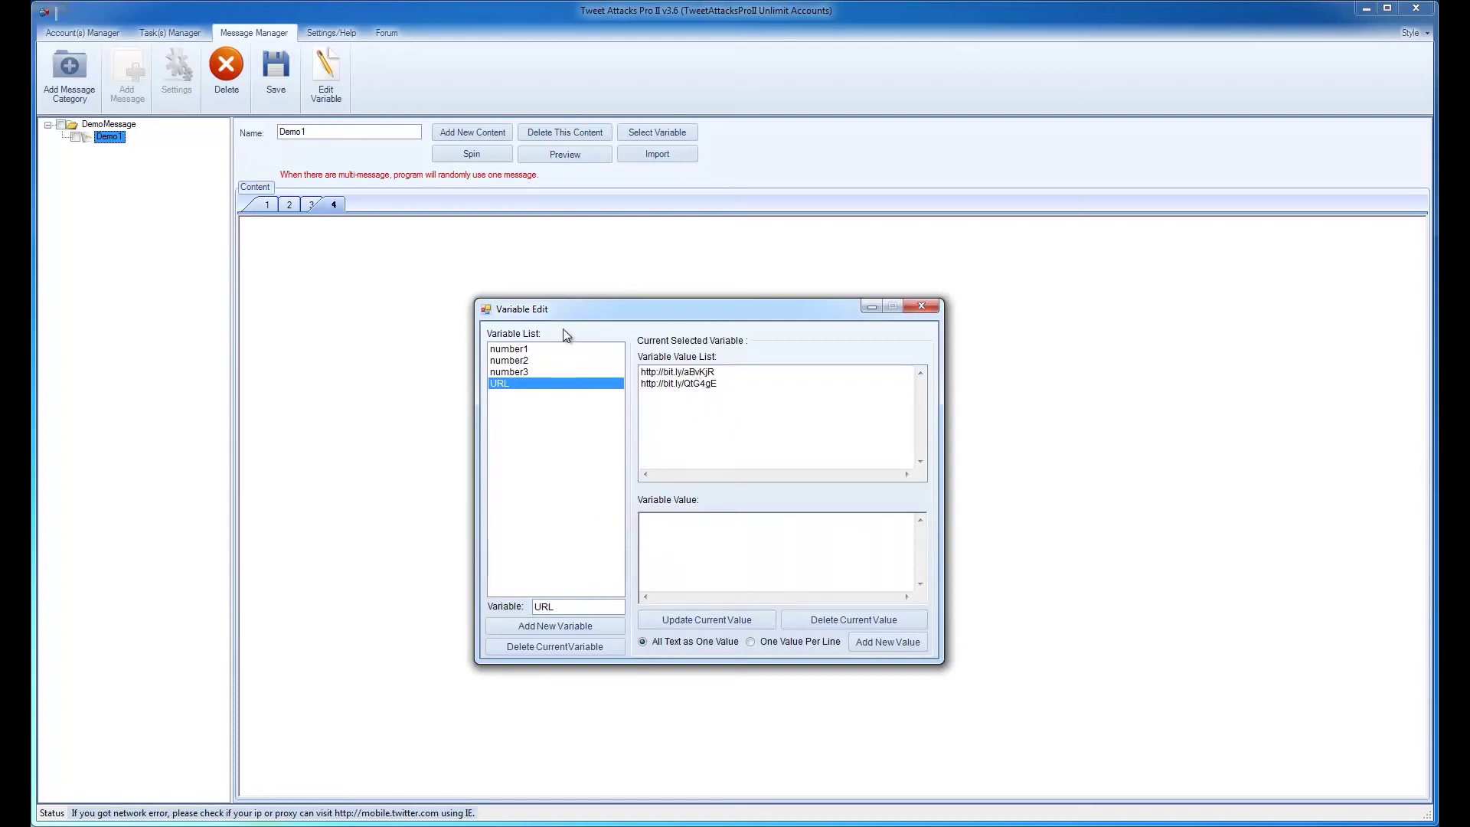
click(523, 360)
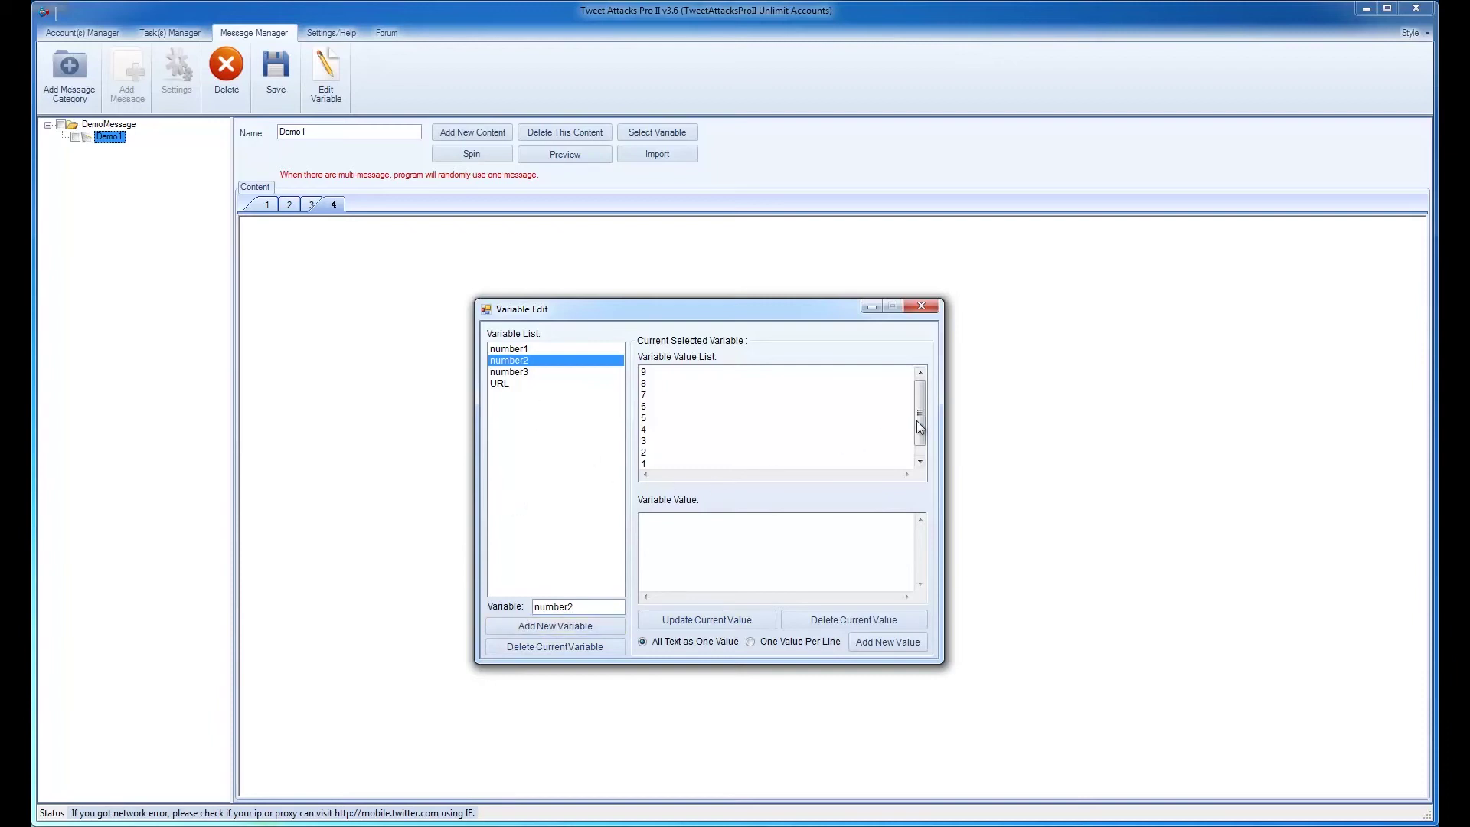
drag(919, 420, 903, 467)
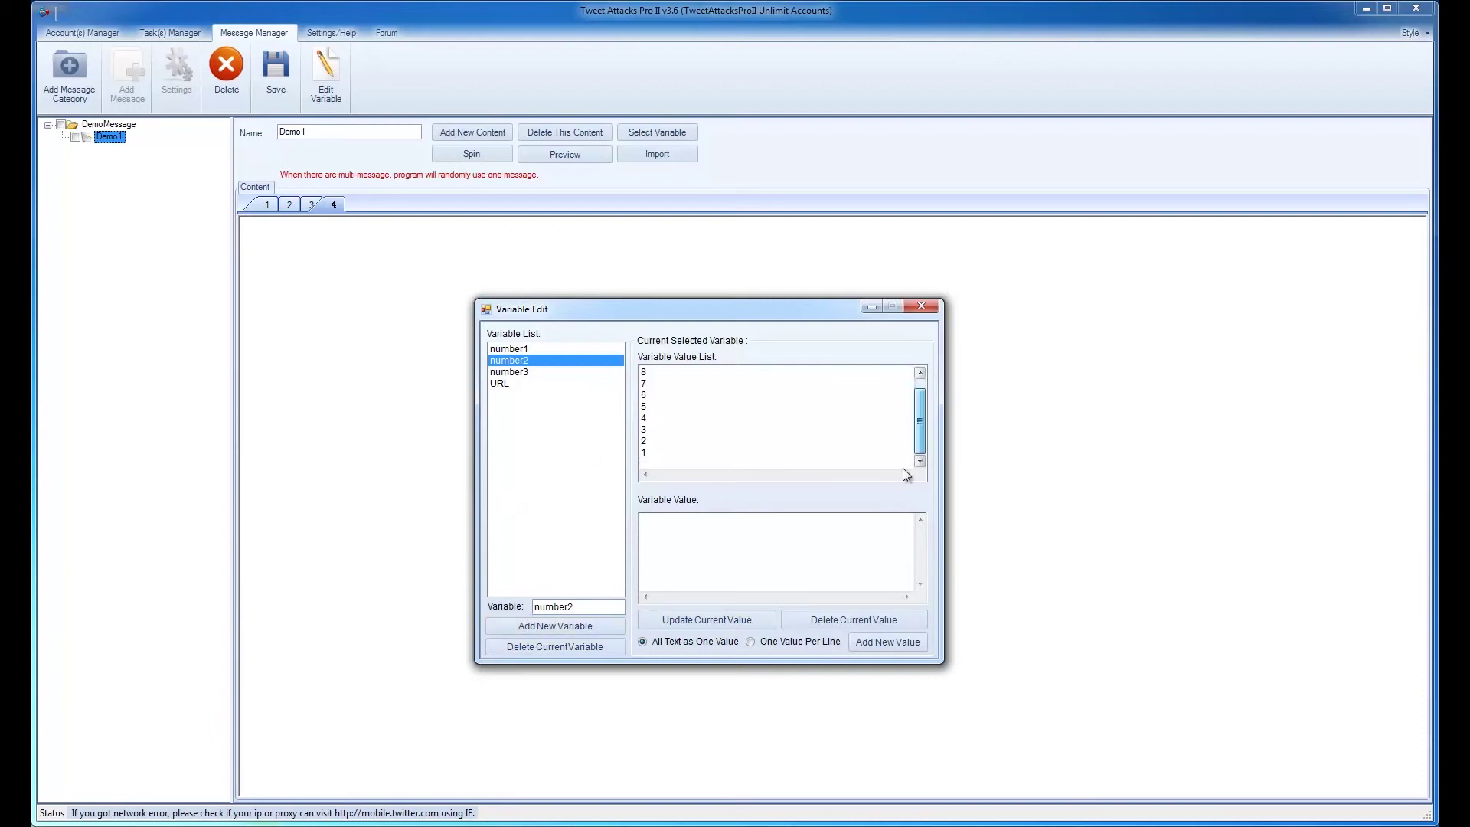
click(929, 309)
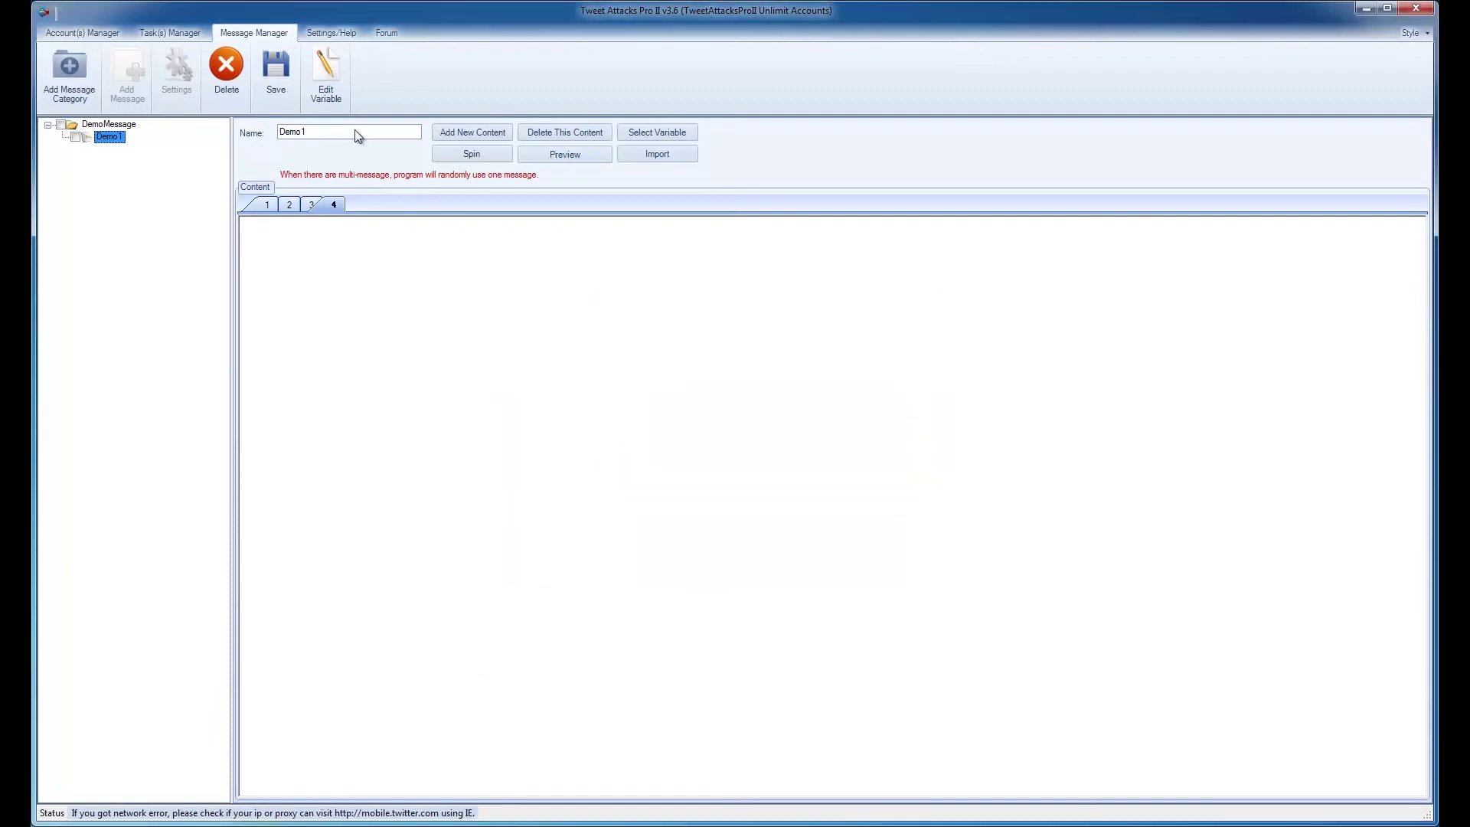
click(289, 206)
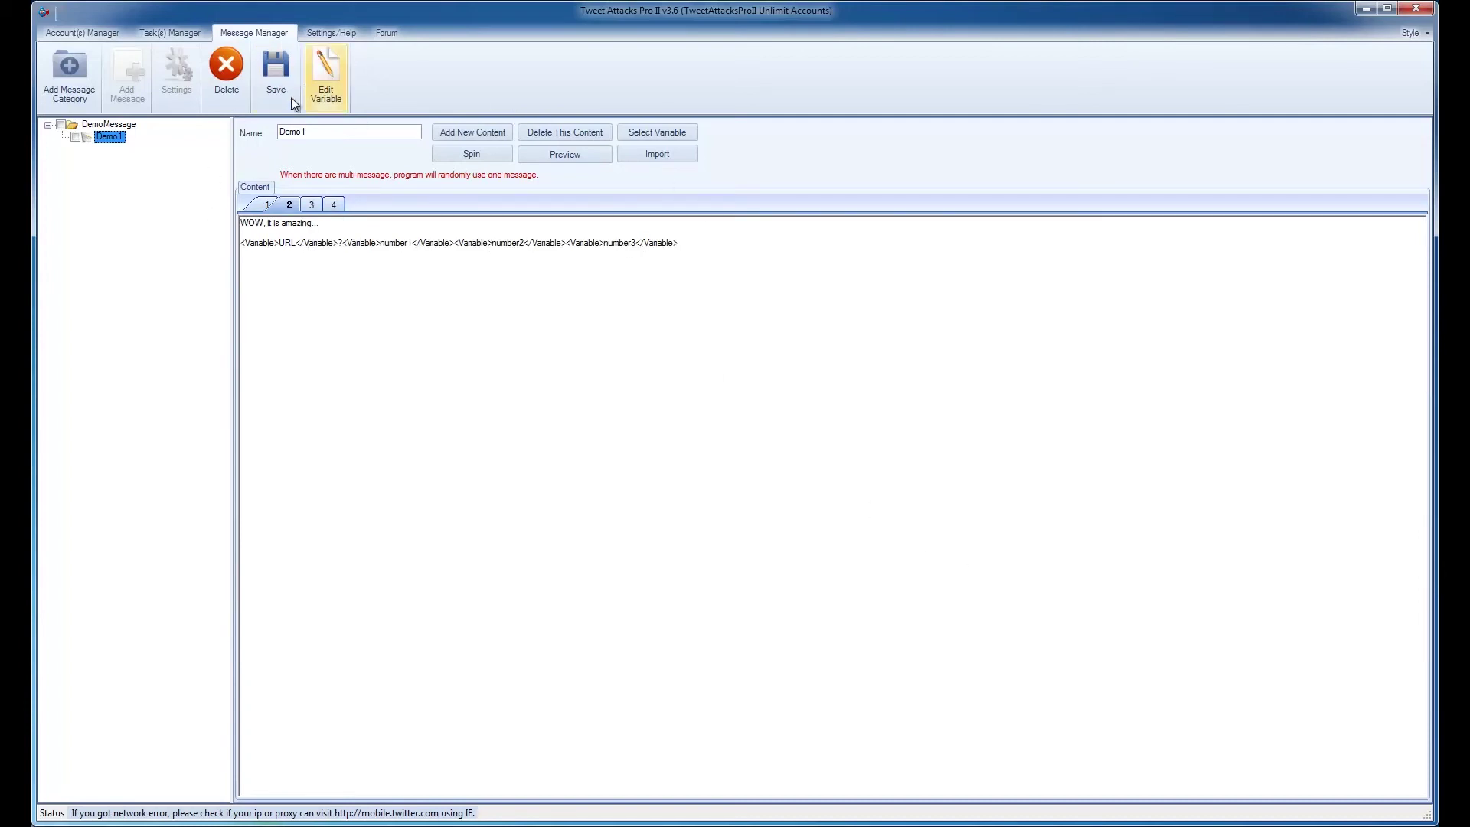
- Preview Demo1's second content, then open Settings/Help showing Threads 3, SubThreads 5 and bit.ly
click(549, 155)
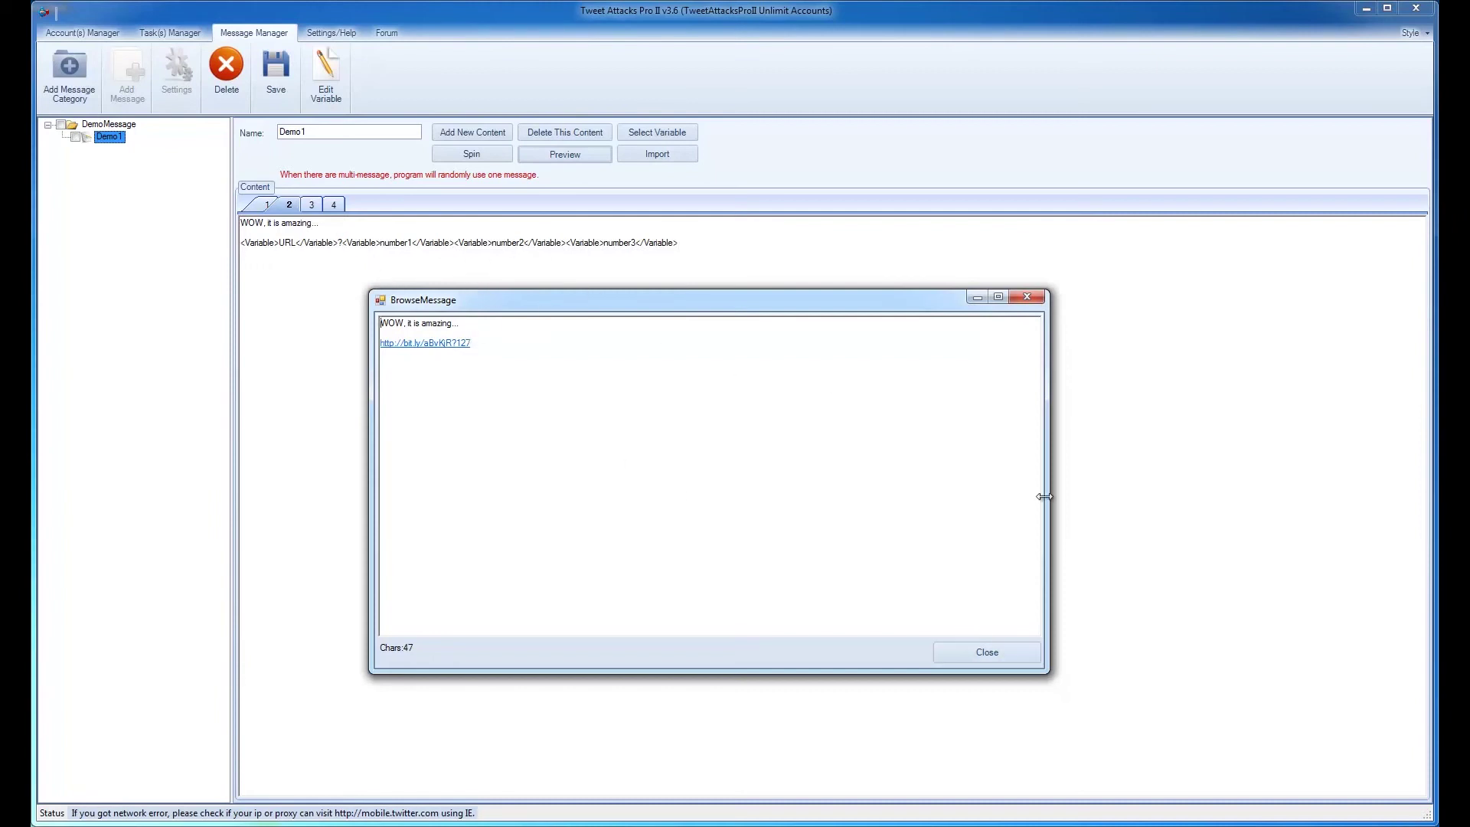
click(1028, 297)
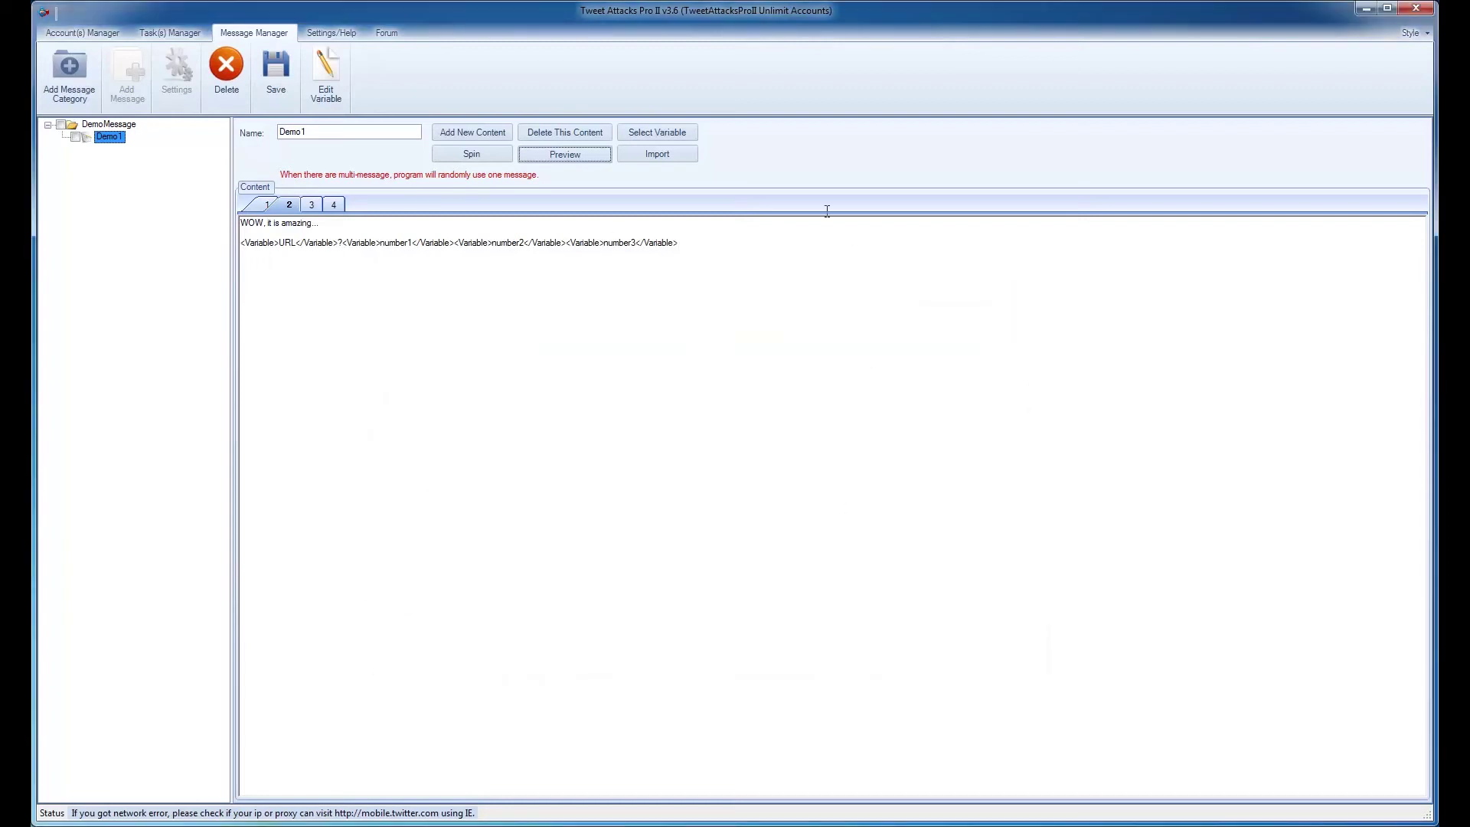
click(337, 33)
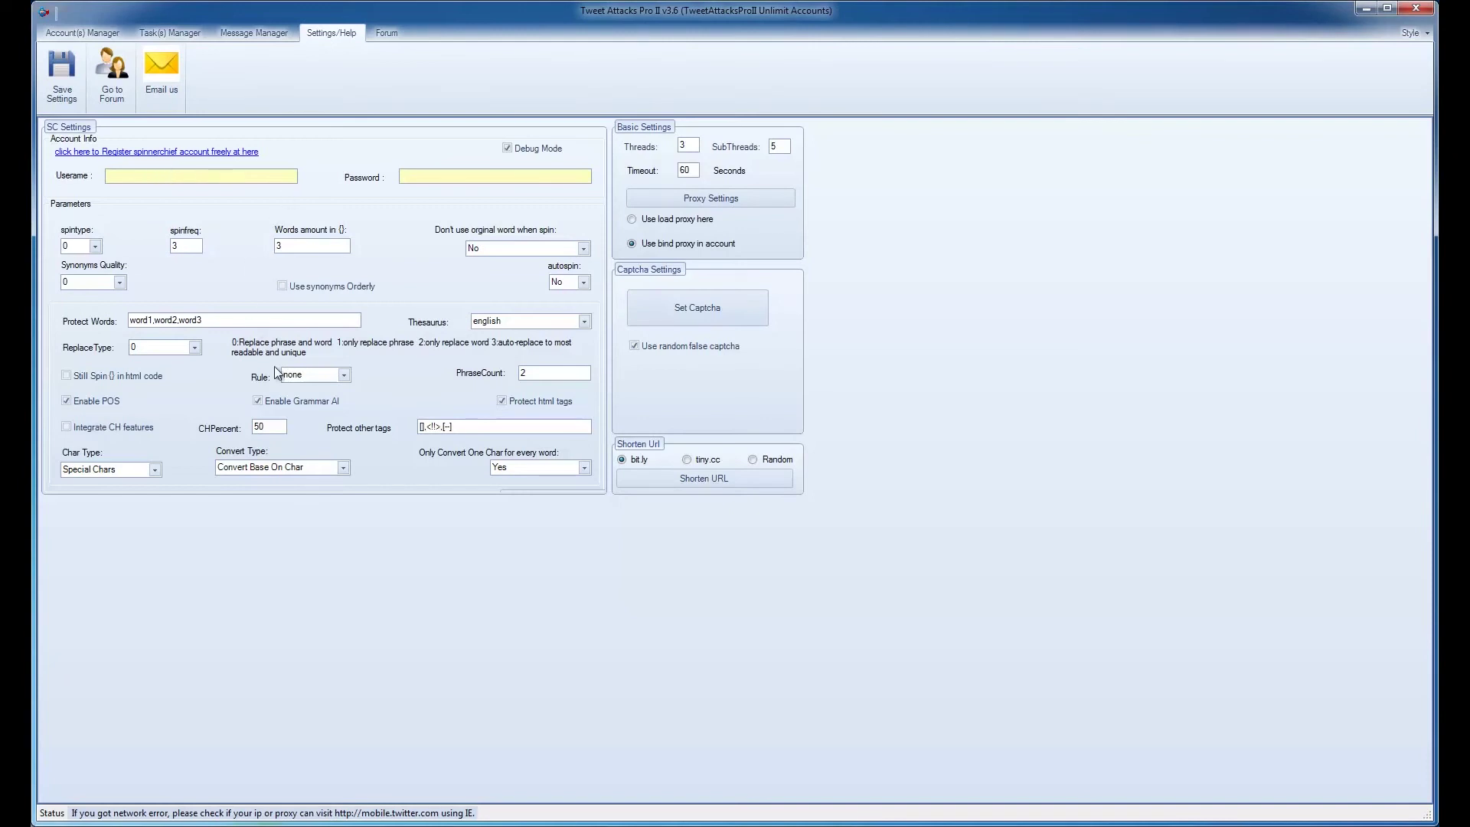
- Glance at the Forum, then return to Task(s) Manager where test task shows 13 follows
click(392, 30)
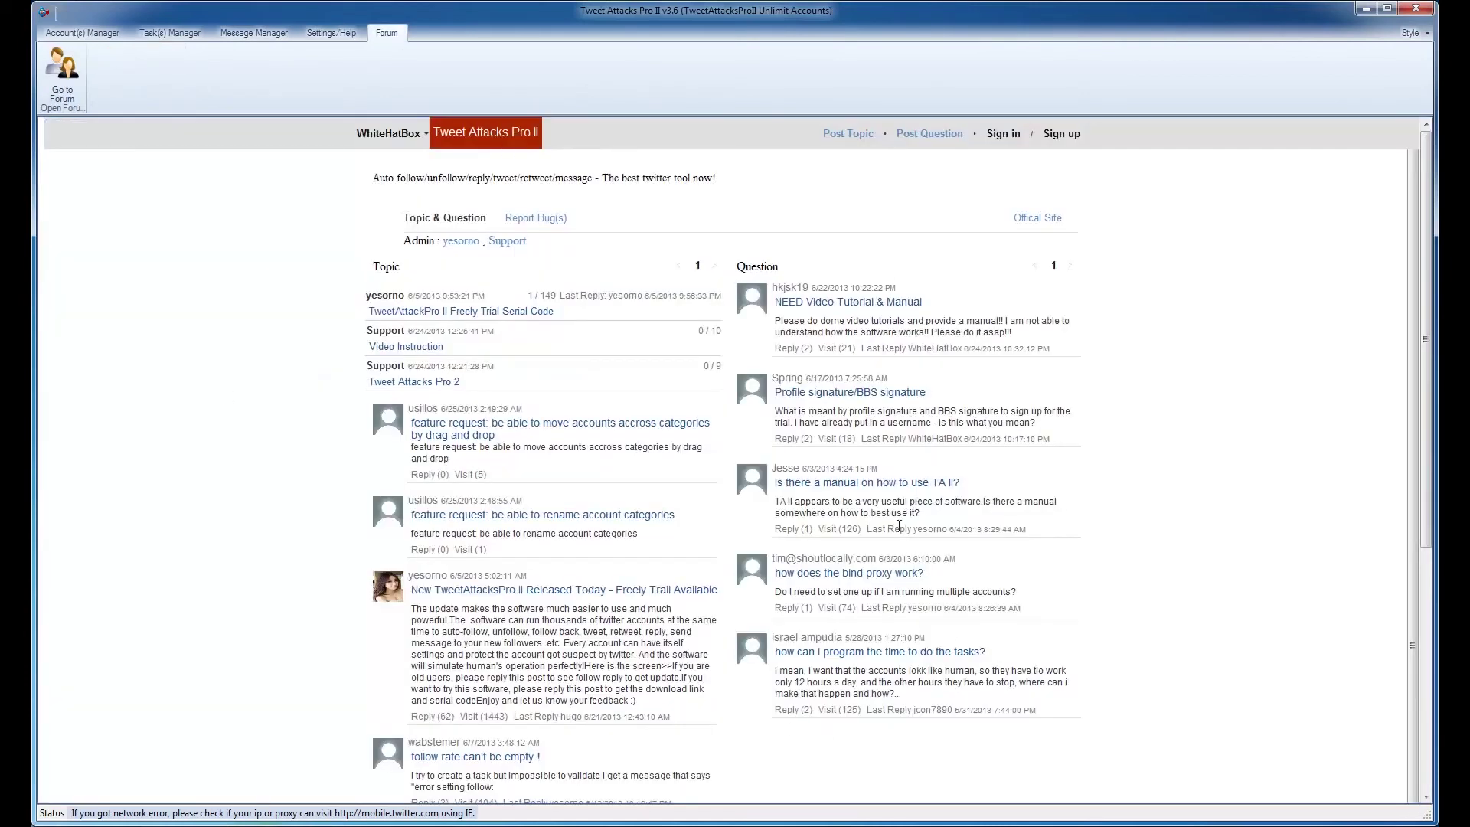
click(168, 33)
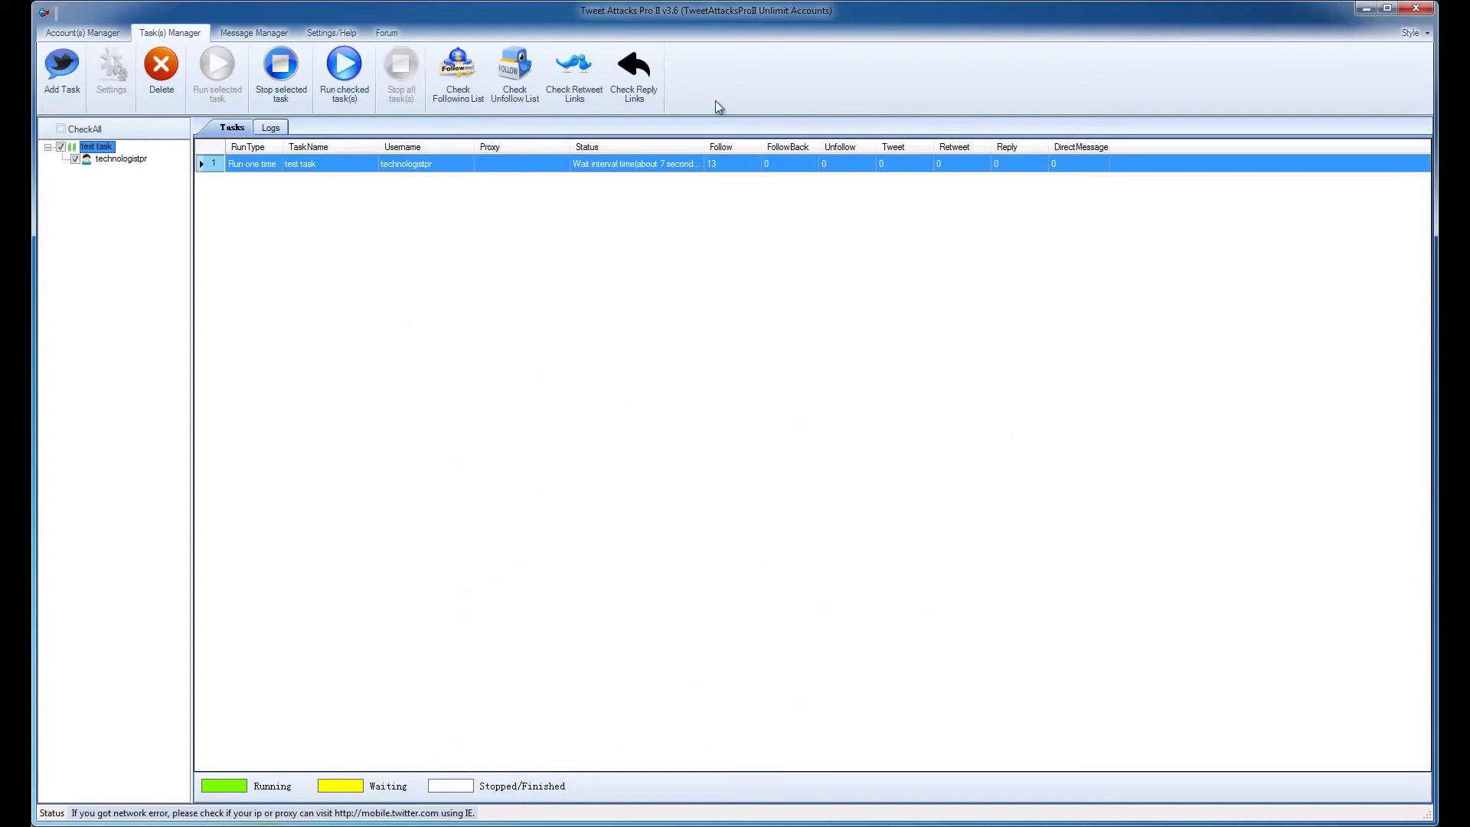
click(457, 67)
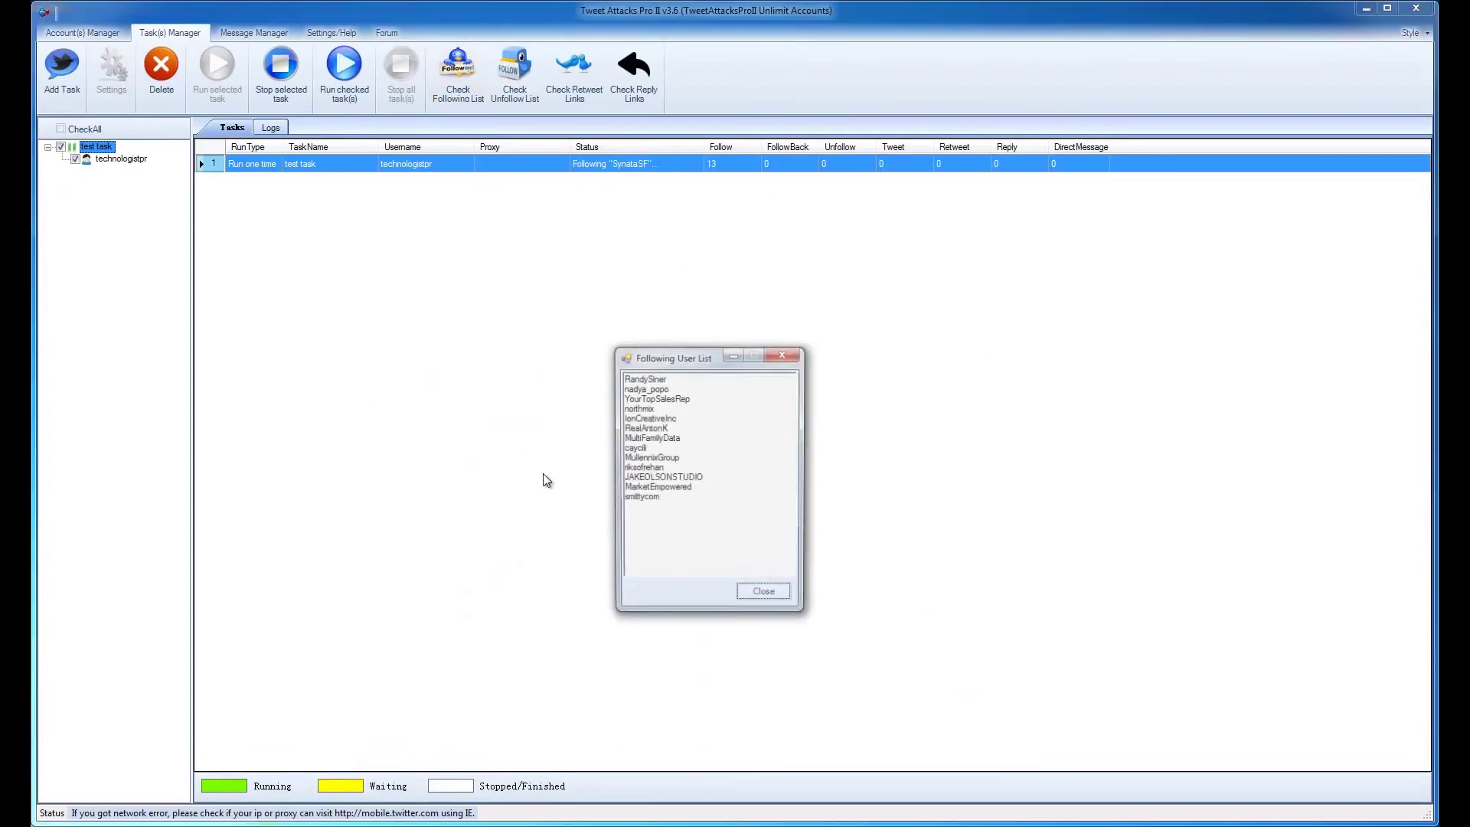
click(765, 595)
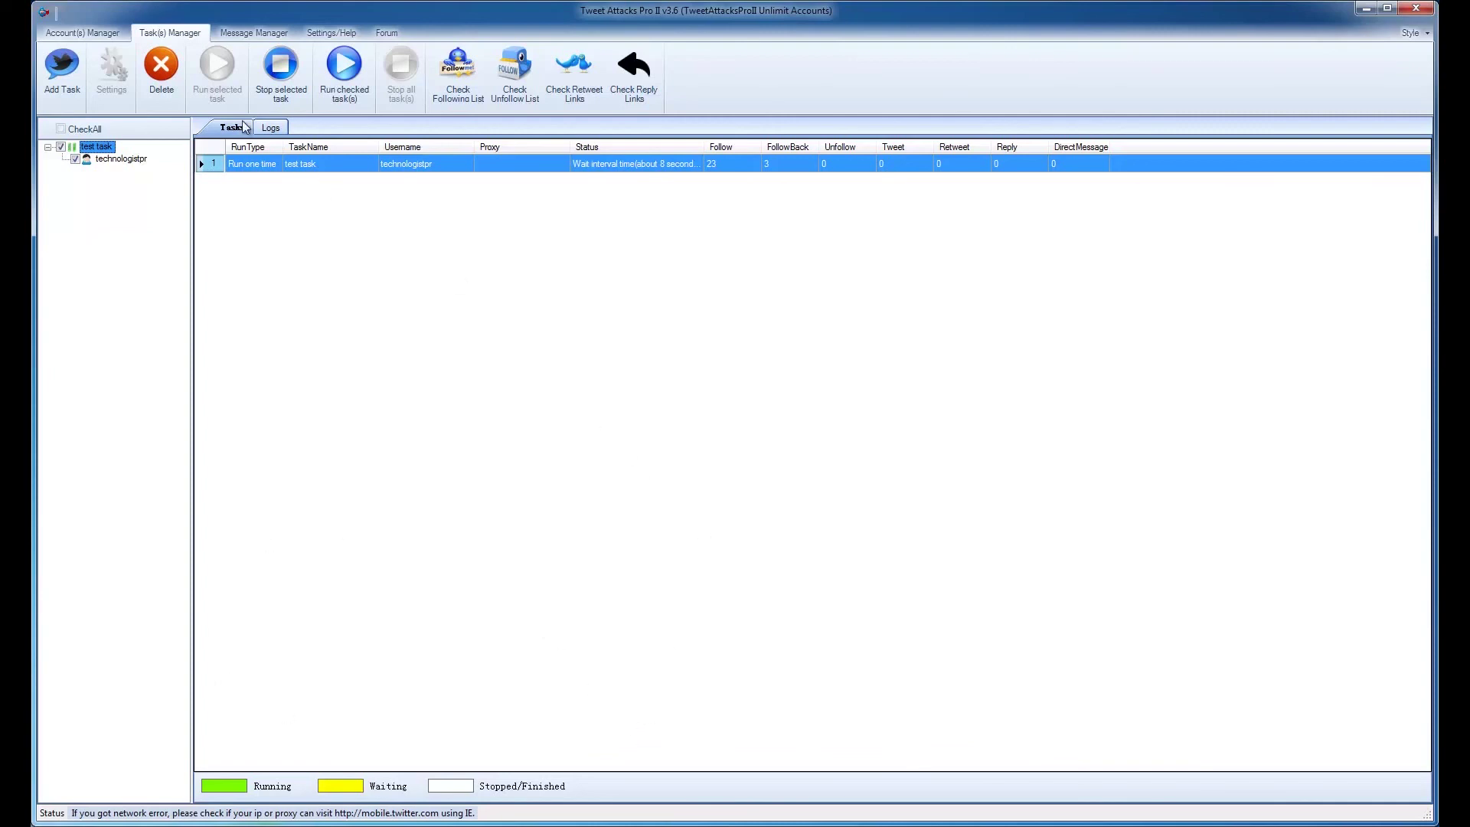
- Run Check Account in Account(s) Manager to update following to 108, then reopen Message Manager
click(76, 33)
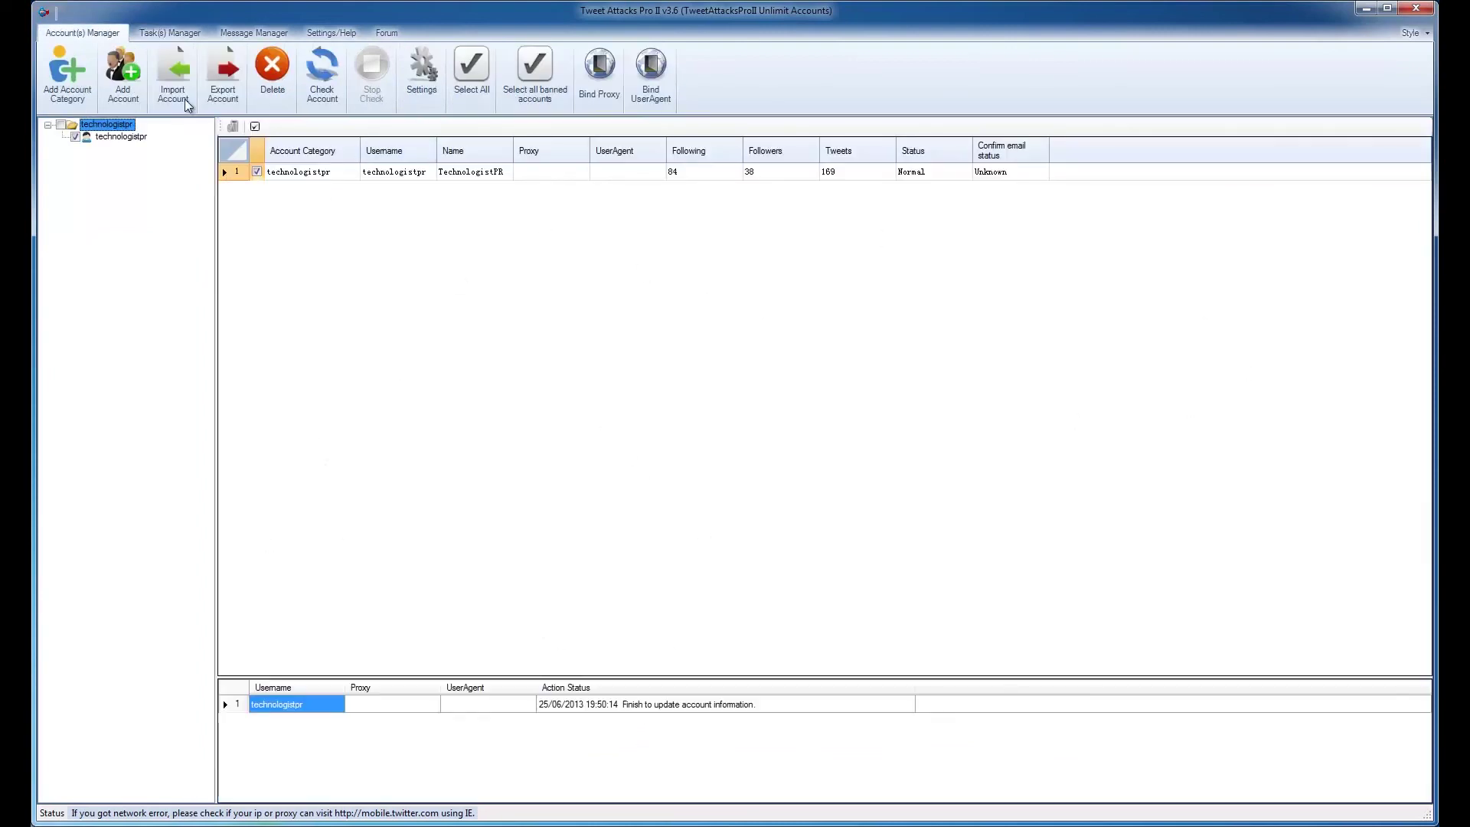
click(322, 82)
click(242, 33)
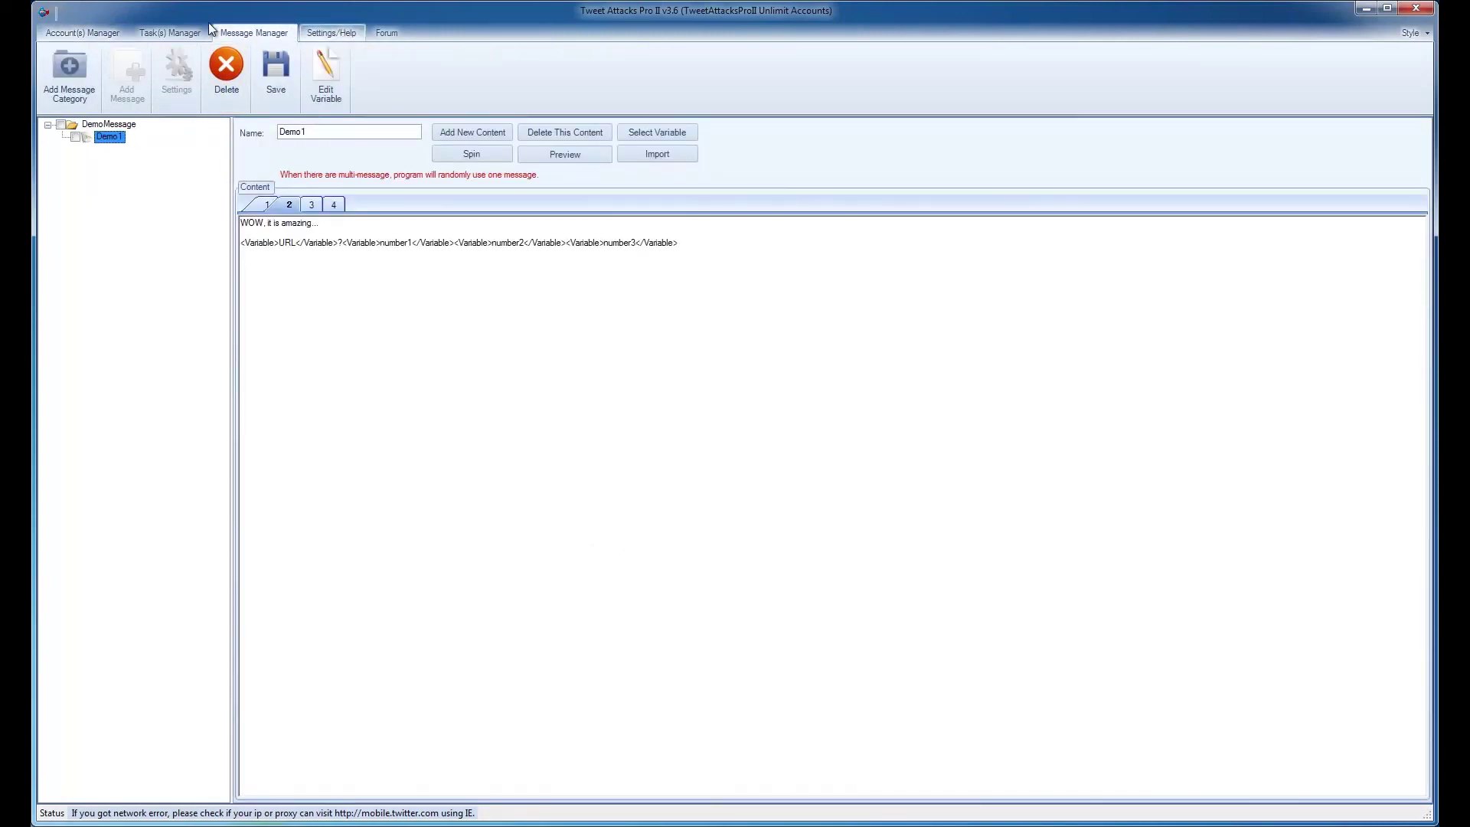
- Return to Task(s) Manager to see test task at 25 follows and 5 follow-backs
click(152, 30)
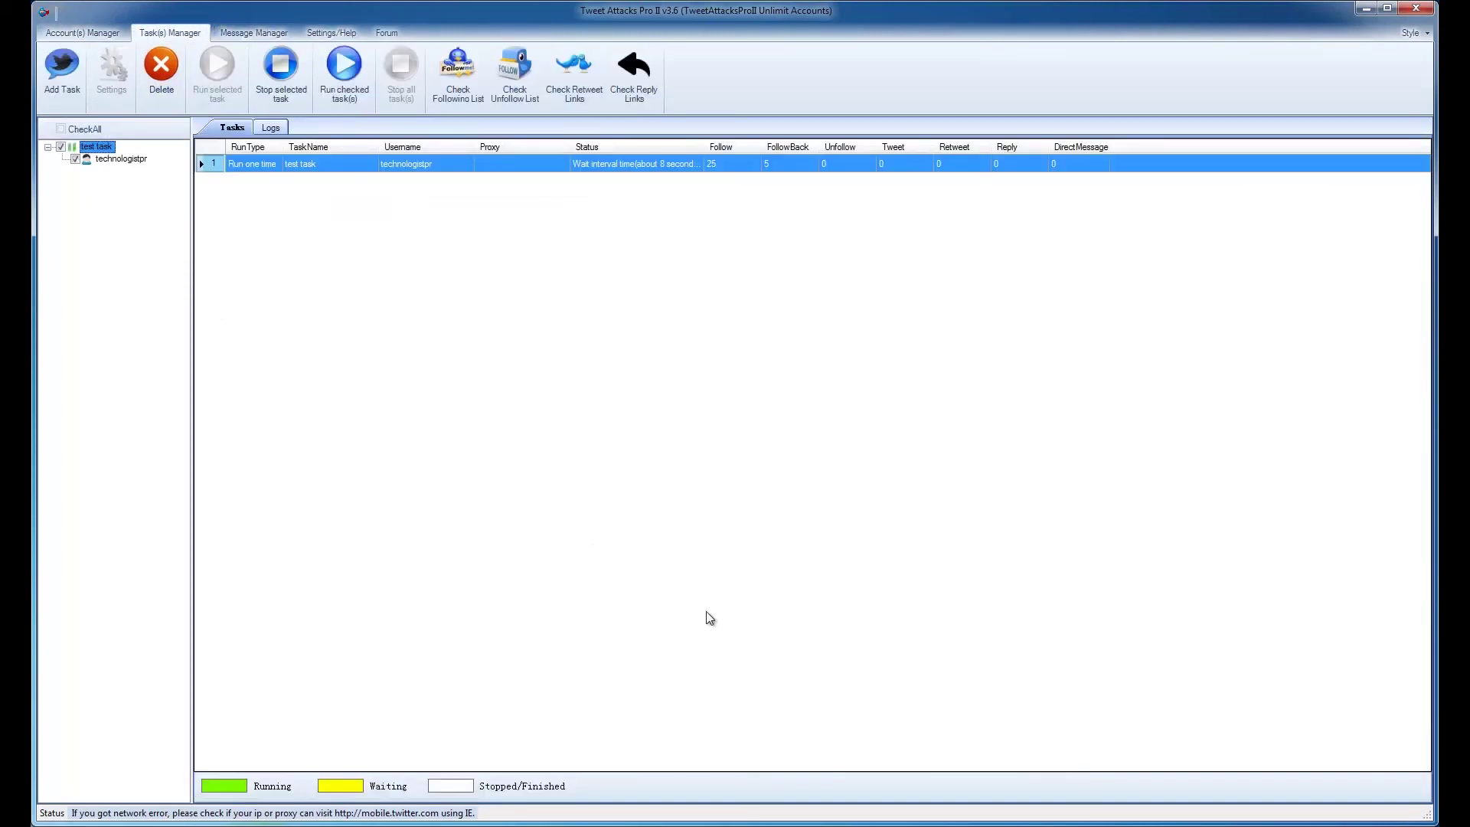